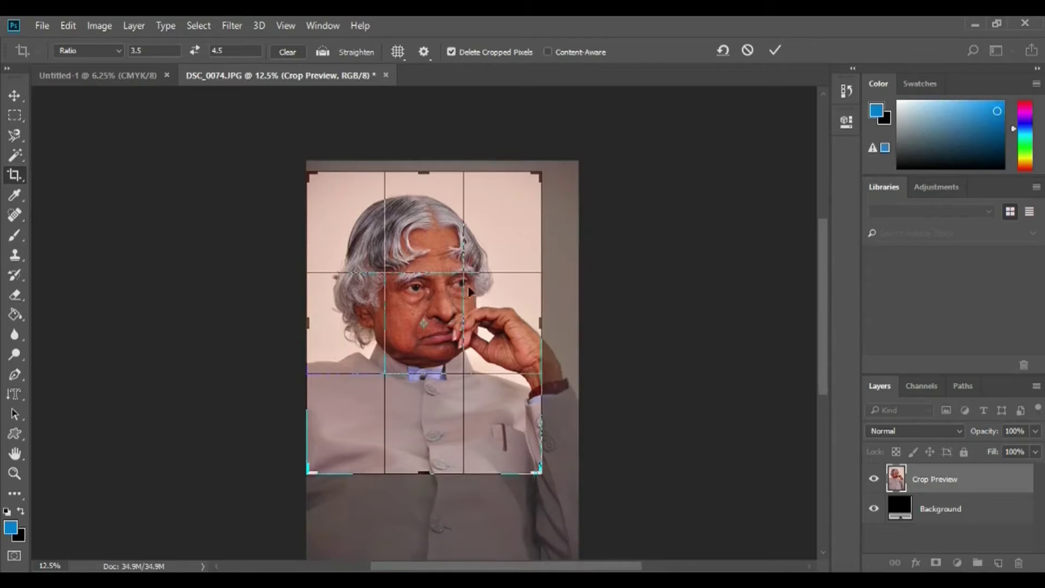
# Crop the portrait to the head and shoulders at a 3.5 by 4.5 ratio, repositioning the photo within the crop frame
pyautogui.moveTo(535, 467); pyautogui.dragTo(528, 431)
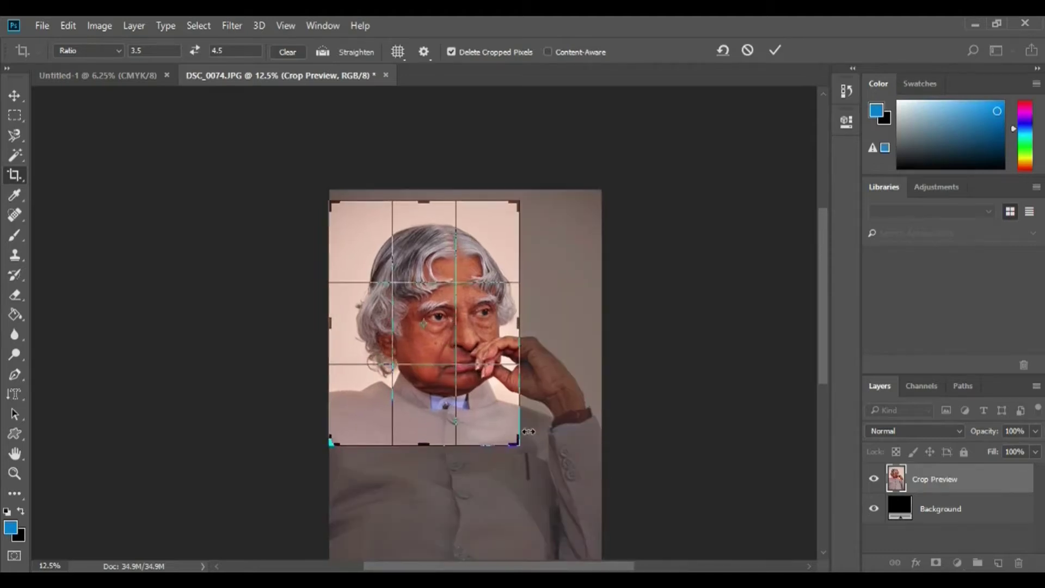
pyautogui.press('Left')
pyautogui.press('Left')
pyautogui.press('Left')
pyautogui.press('Left')
pyautogui.press('Left')
pyautogui.press('Left')
pyautogui.press('Left')
pyautogui.press('Left')
pyautogui.press('Left')
pyautogui.press('Left')
pyautogui.press('Left')
pyautogui.press('Left')
pyautogui.press('Left')
pyautogui.press('Left')
pyautogui.press('Left')
pyautogui.press('Left')
pyautogui.press('Left')
pyautogui.press('Left')
pyautogui.press('Left')
pyautogui.press('Left')
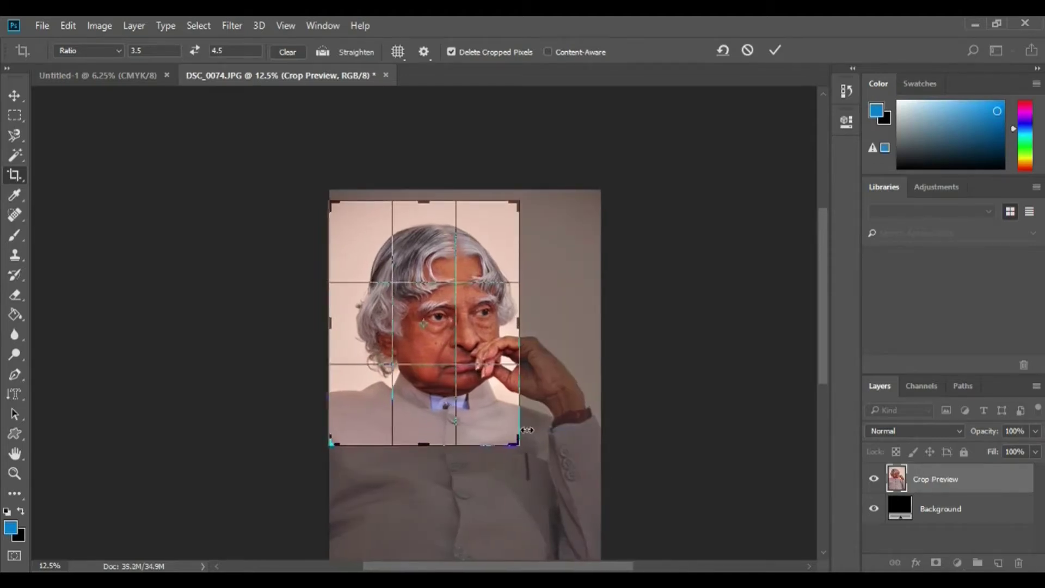
pyautogui.press('Down')
pyautogui.press('Down')
pyautogui.press('Down')
pyautogui.press('Up')
pyautogui.press('Up')
pyautogui.press('Up')
pyautogui.press('Up')
pyautogui.press('Up')
pyautogui.press('Up')
pyautogui.press('Up')
pyautogui.press('Up')
pyautogui.press('Up')
pyautogui.press('Up')
pyautogui.press('Up')
pyautogui.press('Up')
pyautogui.press('Up')
pyautogui.press('Up')
pyautogui.press('Up')
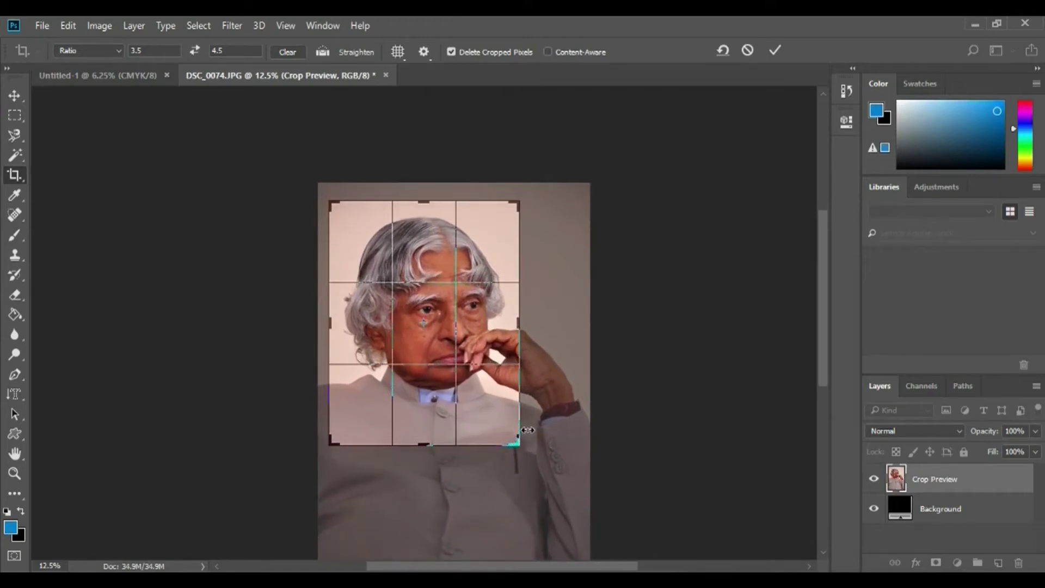
pyautogui.press('Return')
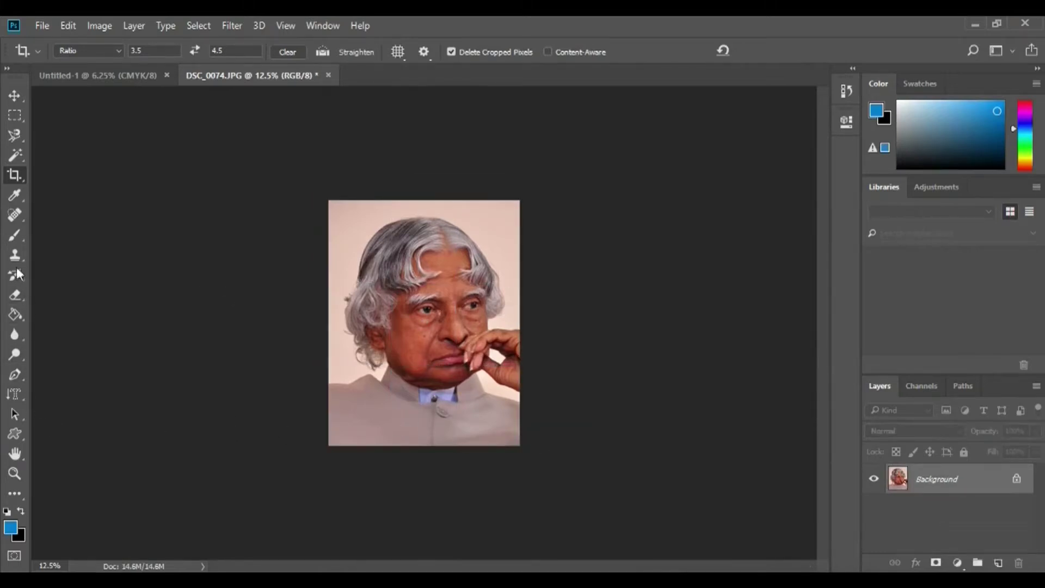
# Select the pale backdrop around the man with the Magic Wand and feather the selection by 2 pixels
pyautogui.click(15, 156)
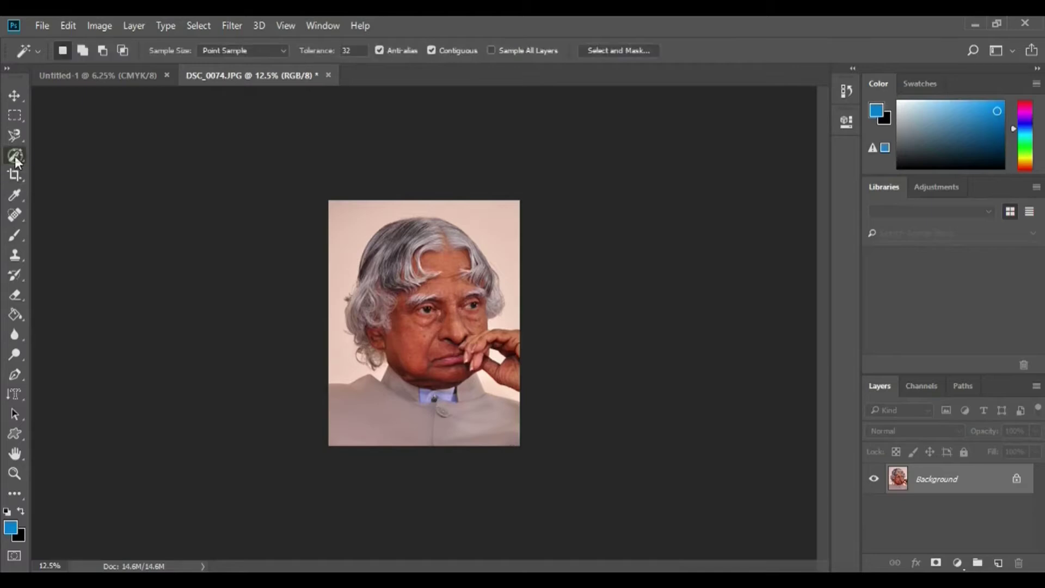
pyautogui.rightClick(15, 156)
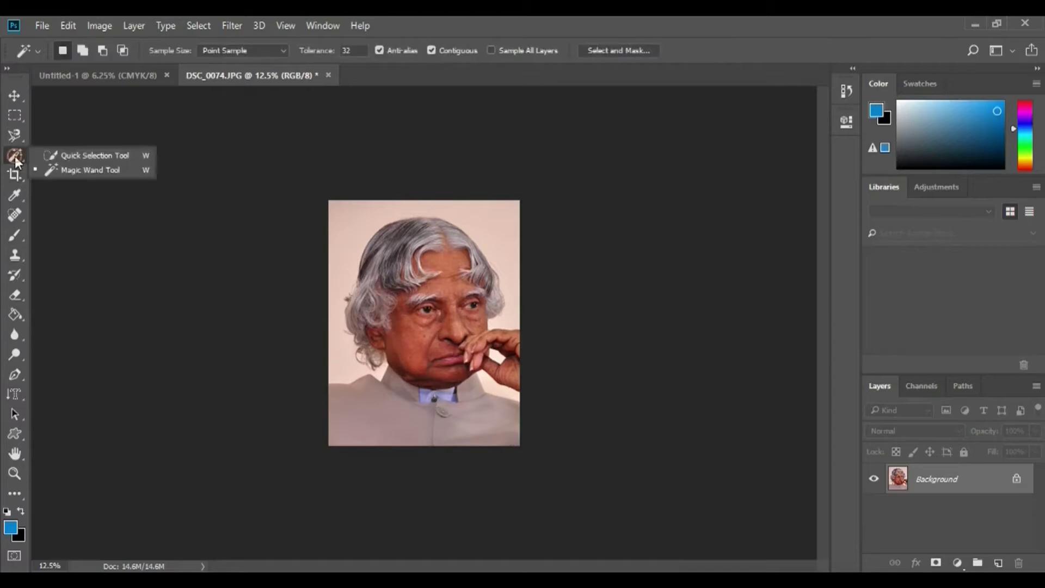
pyautogui.click(73, 172)
pyautogui.click(338, 248)
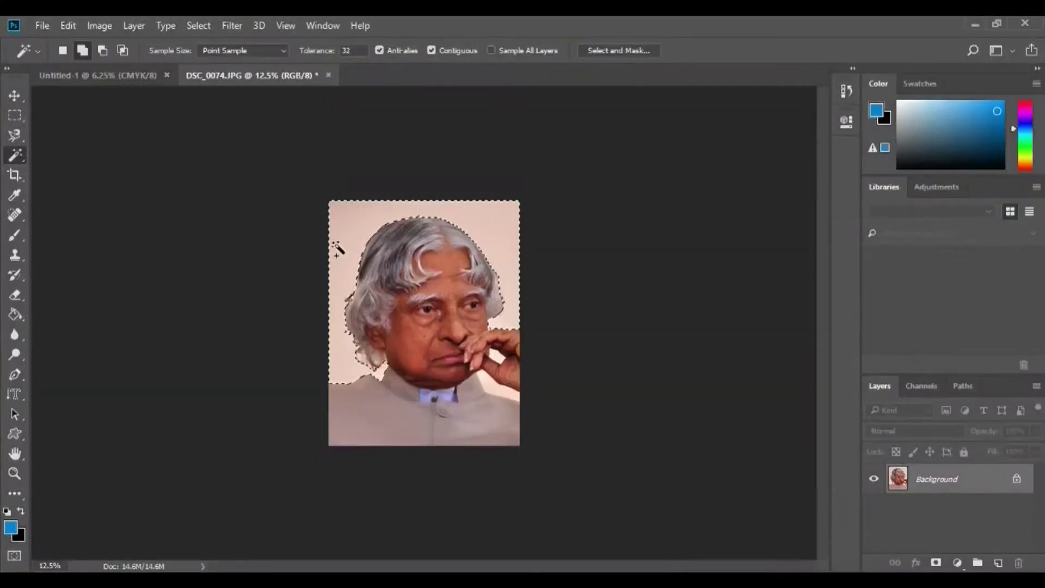
pyautogui.hotkey('shift', 'F6')
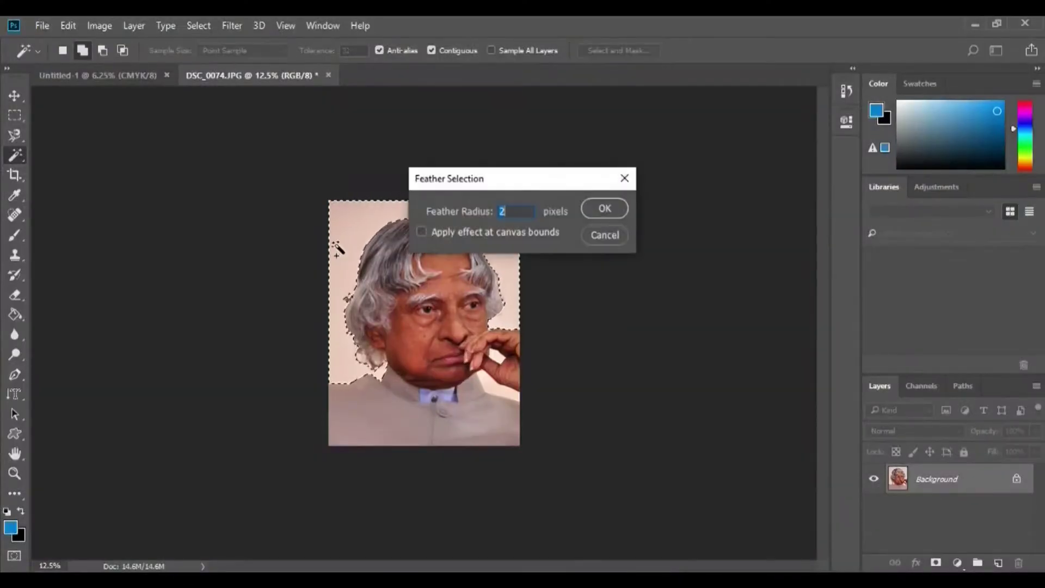
pyautogui.click(602, 208)
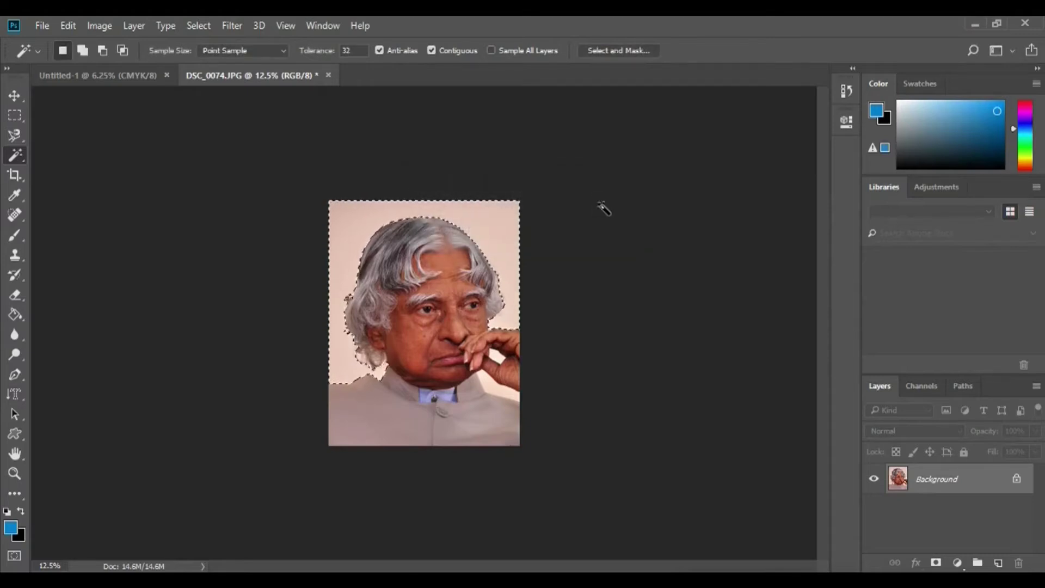
pyautogui.press('alt')
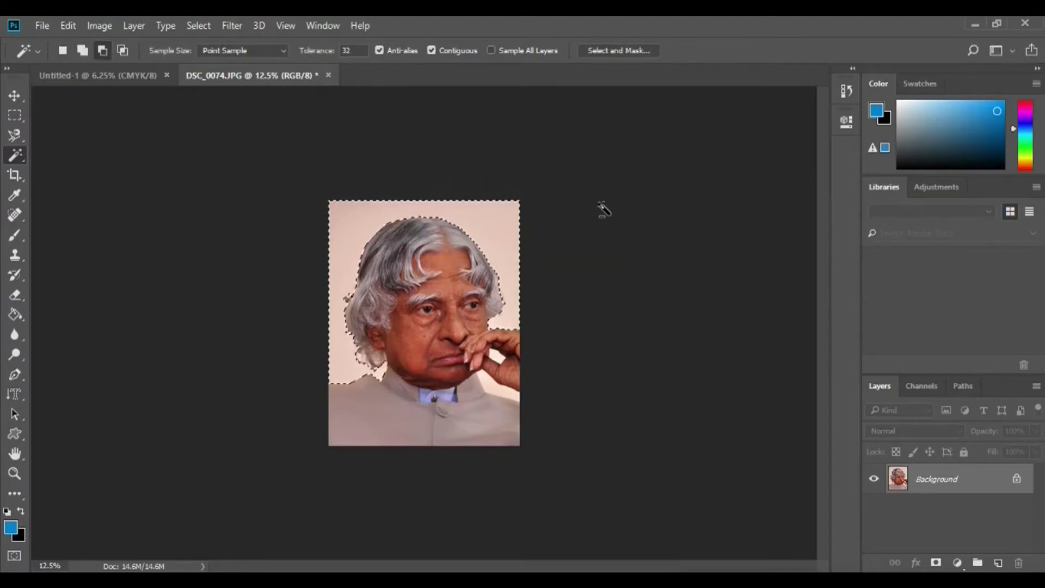
pyautogui.hotkey('ctrl', 'd')
pyautogui.click(488, 226)
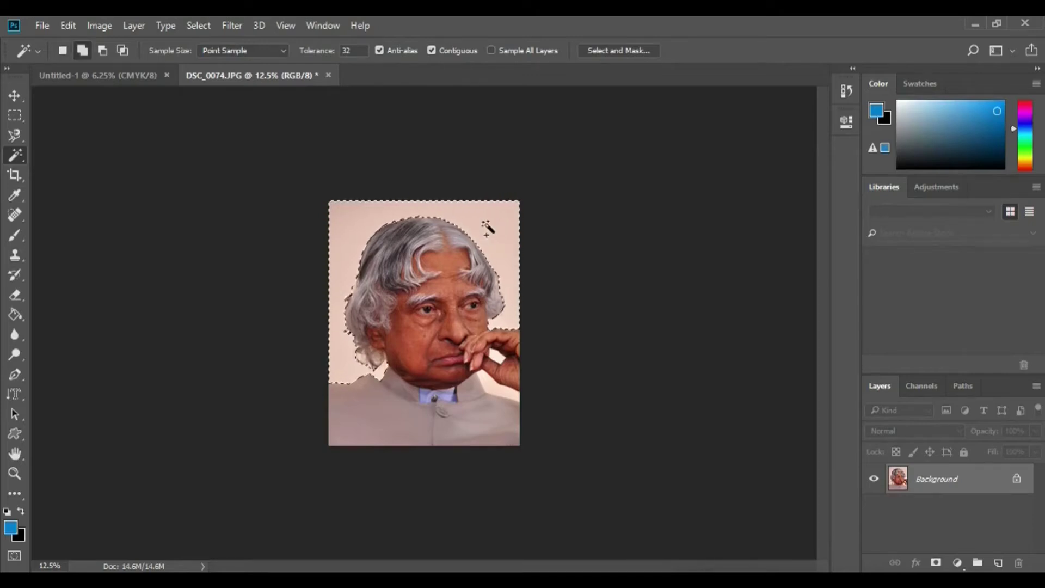
pyautogui.hotkey('shift', 'F6')
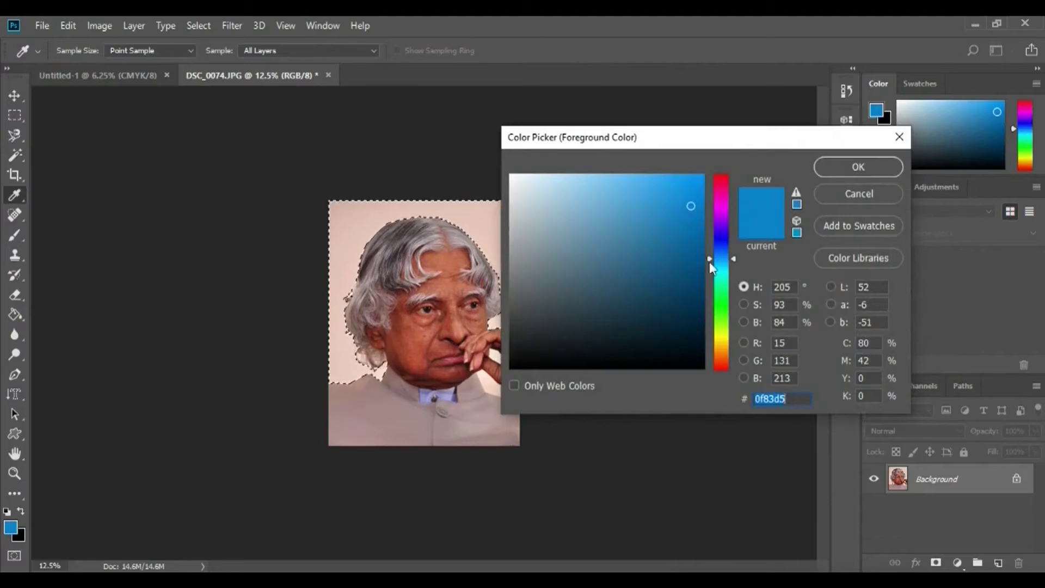
# Set the foreground colour to blue 097ed0
pyautogui.moveTo(722, 266); pyautogui.dragTo(722, 251)
pyautogui.click(724, 258)
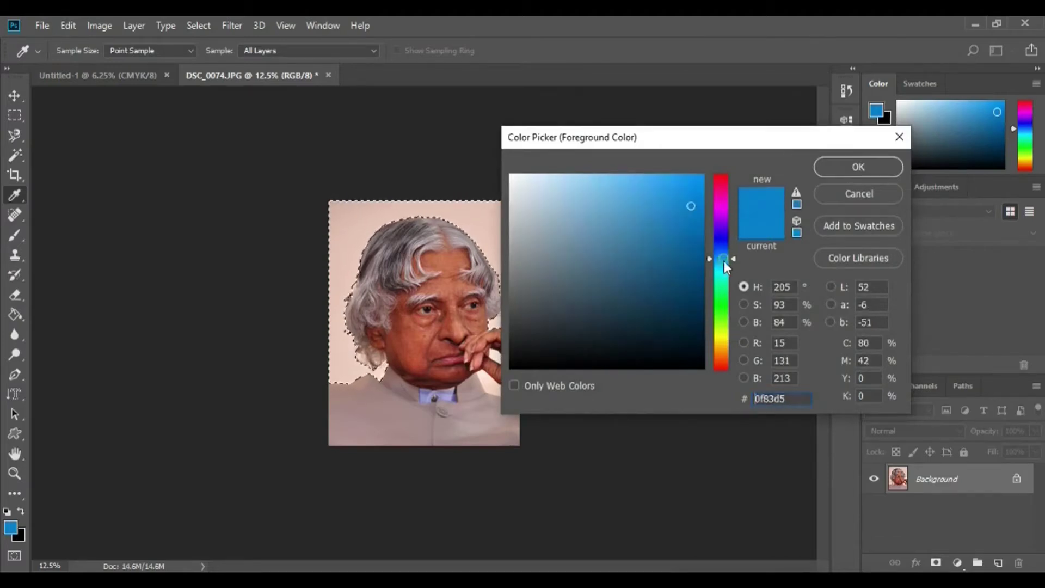
pyautogui.click(691, 199)
pyautogui.moveTo(692, 199); pyautogui.dragTo(696, 210)
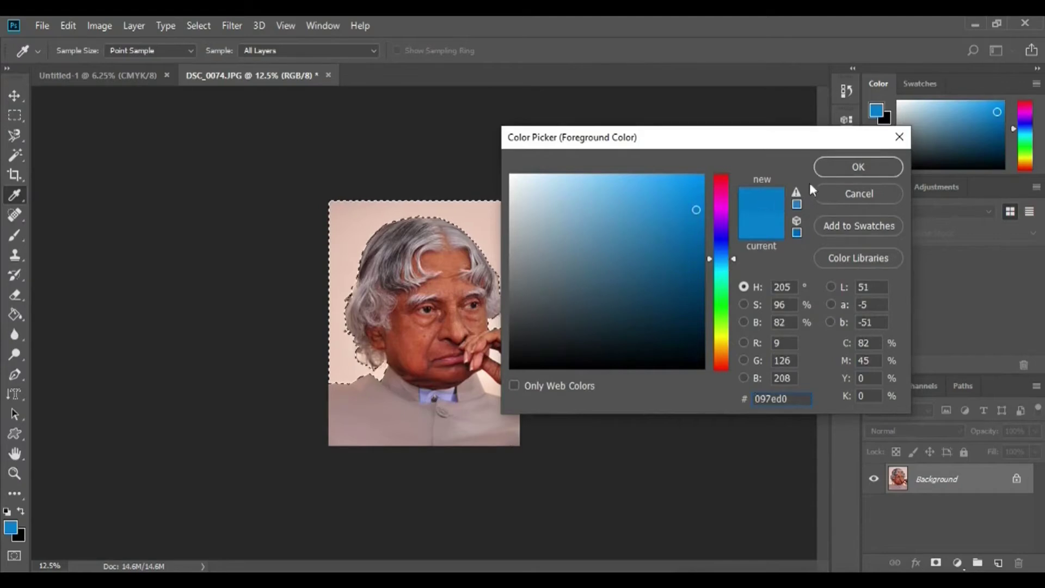
pyautogui.click(838, 166)
# Feather the backdrop selection, fill it with the blue foreground colour and deselect it
pyautogui.press('w')
pyautogui.hotkey('shift', 'F6')
pyautogui.click(601, 207)
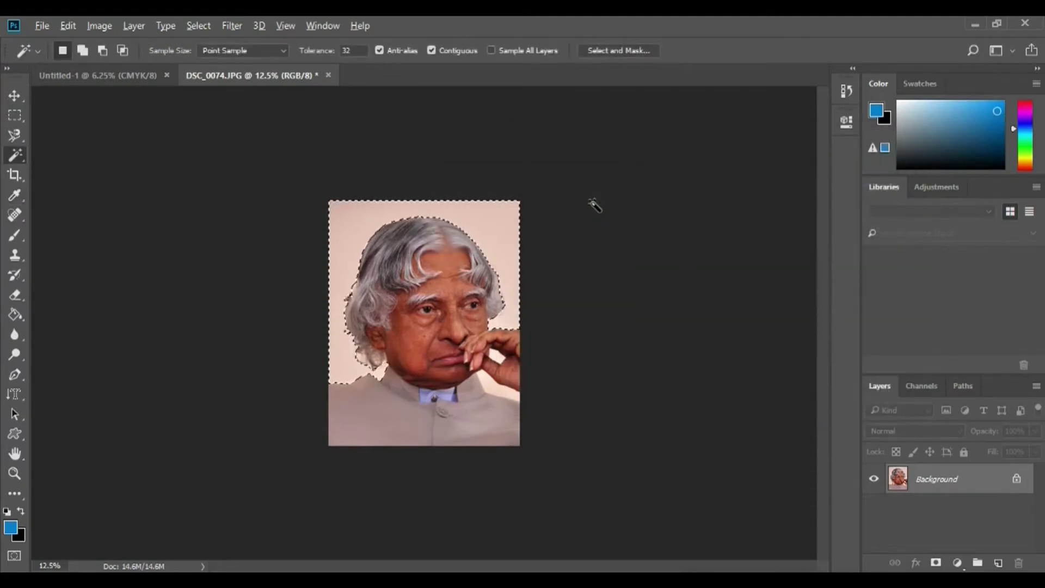
pyautogui.hotkey('alt', 'BackSpace')
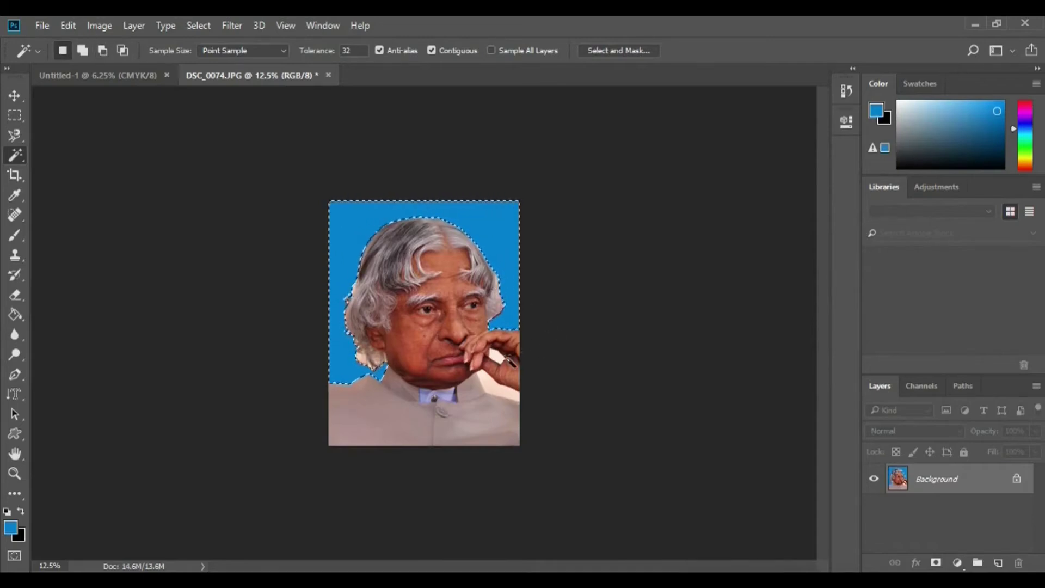
pyautogui.hotkey('ctrl', 'd')
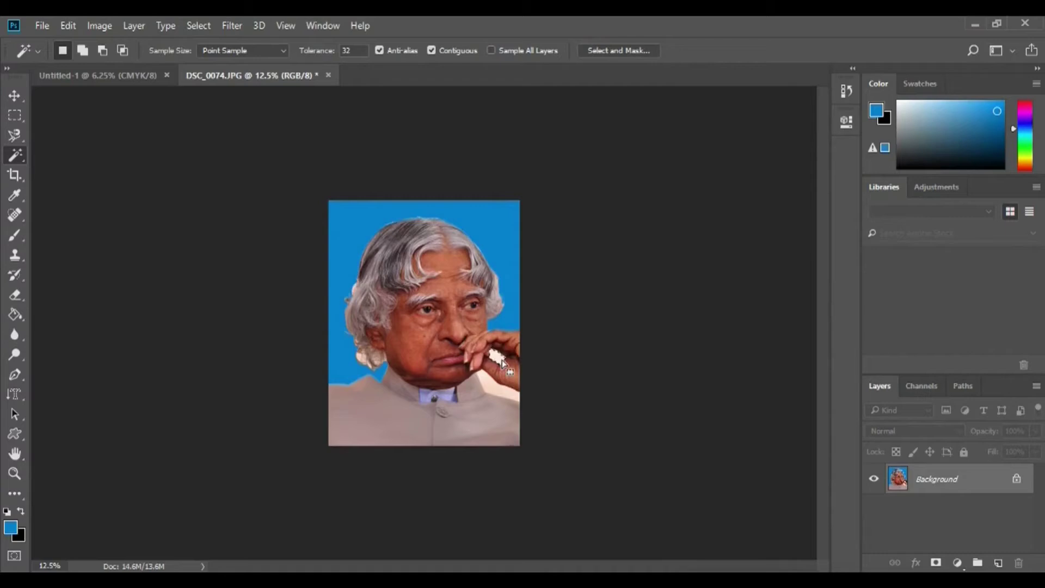
# Select and feather the remaining pale gaps around the man's hand and fill them with the foreground blue
pyautogui.press('shift')
pyautogui.hotkey('shift', 'F6')
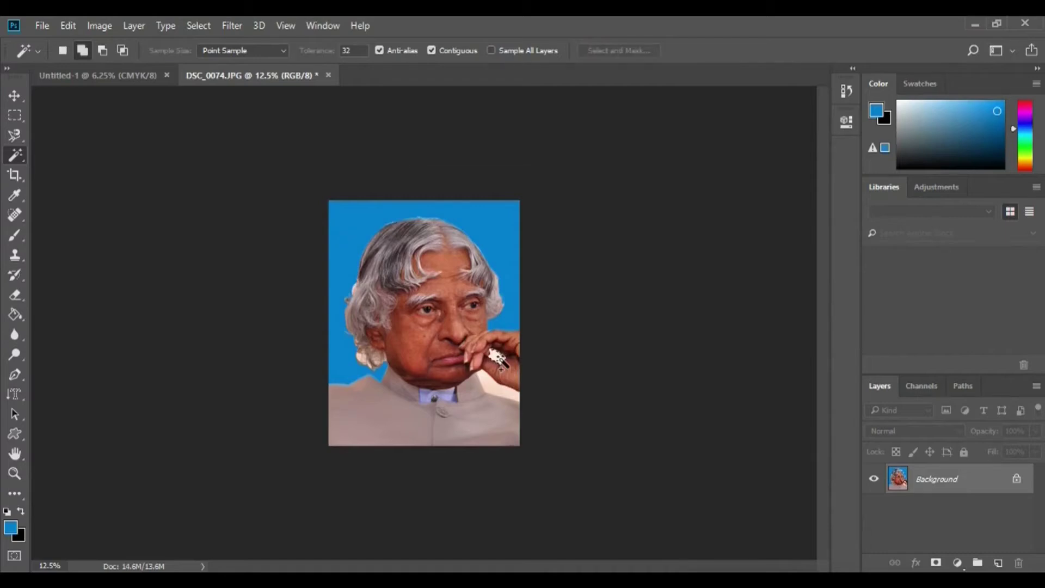
pyautogui.click(623, 209)
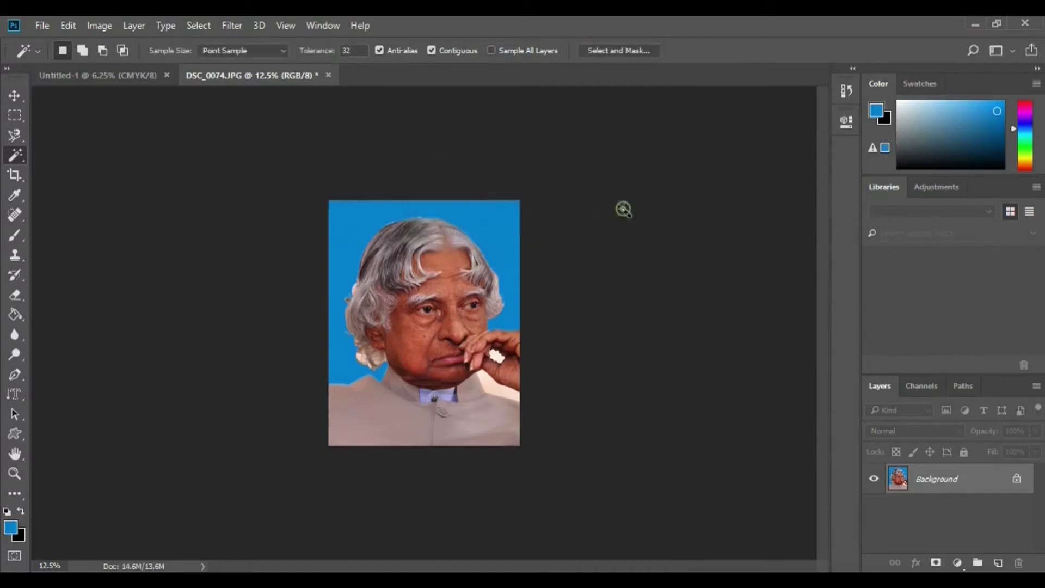
pyautogui.press('alt')
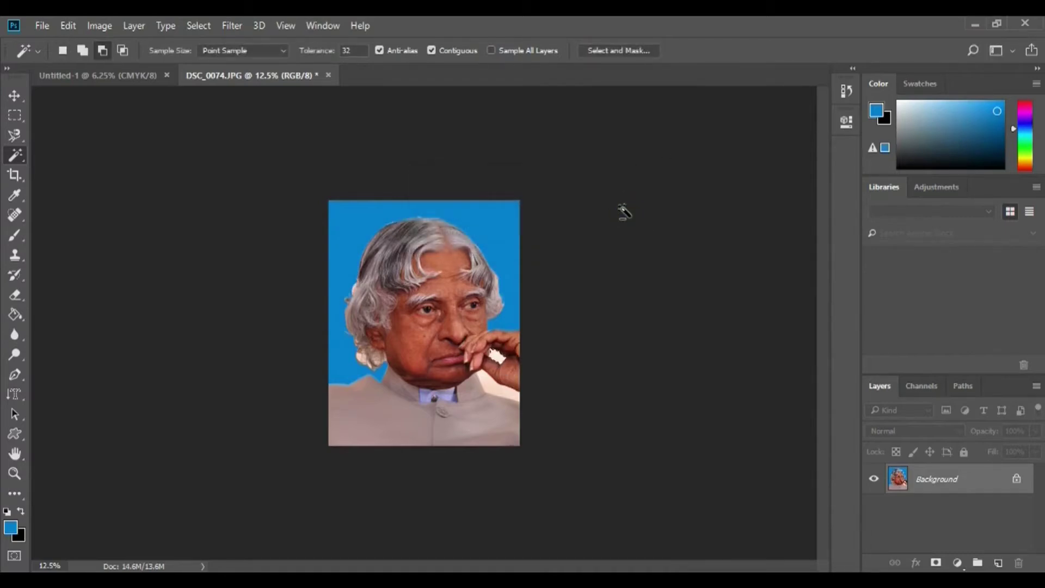
pyautogui.hotkey('ctrl', 'z')
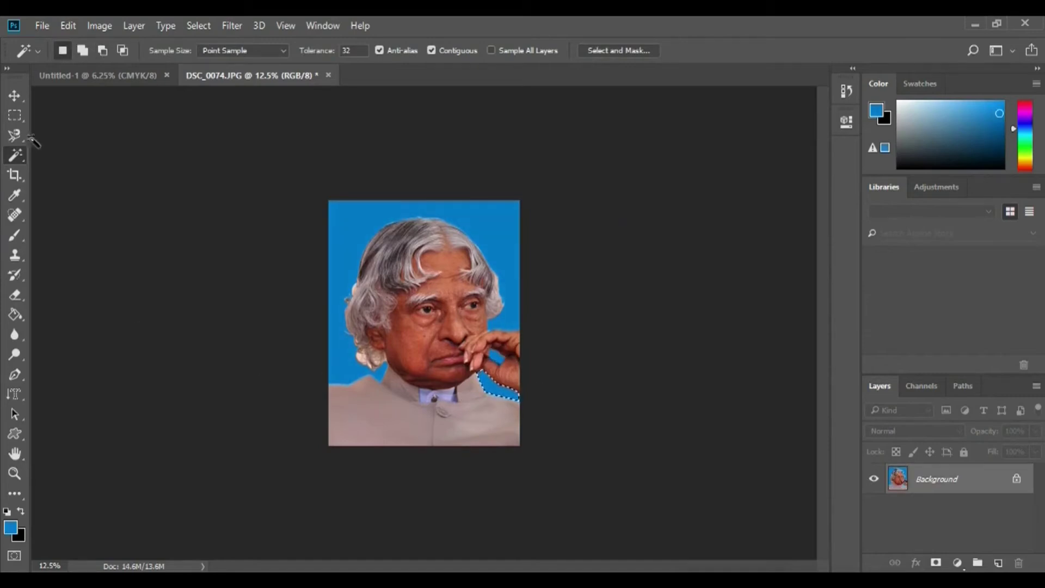
# Replace the current selection with one of the whole image and convert the locked background into a regular layer
pyautogui.click(14, 95)
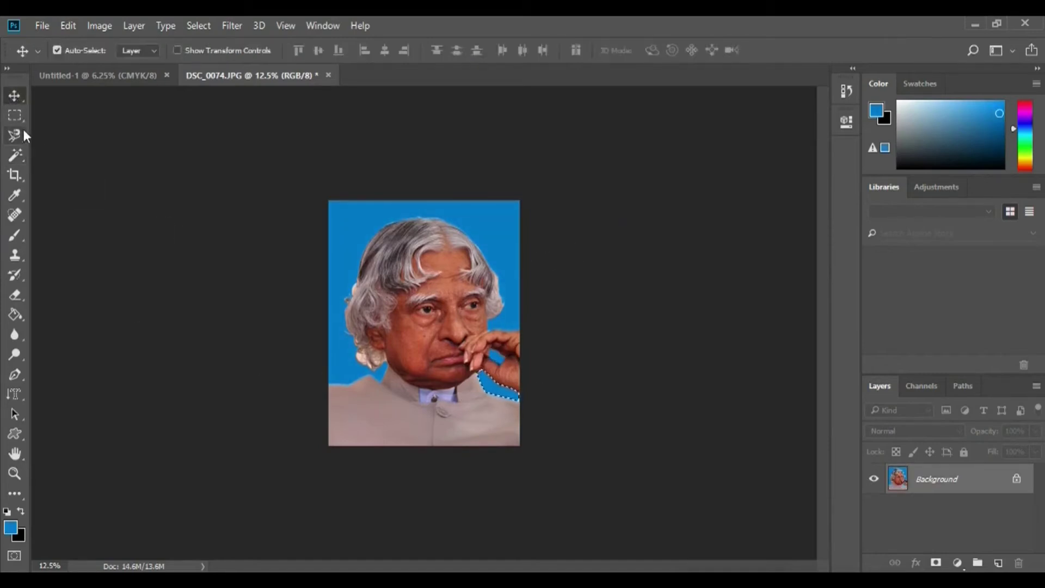
pyautogui.click(18, 116)
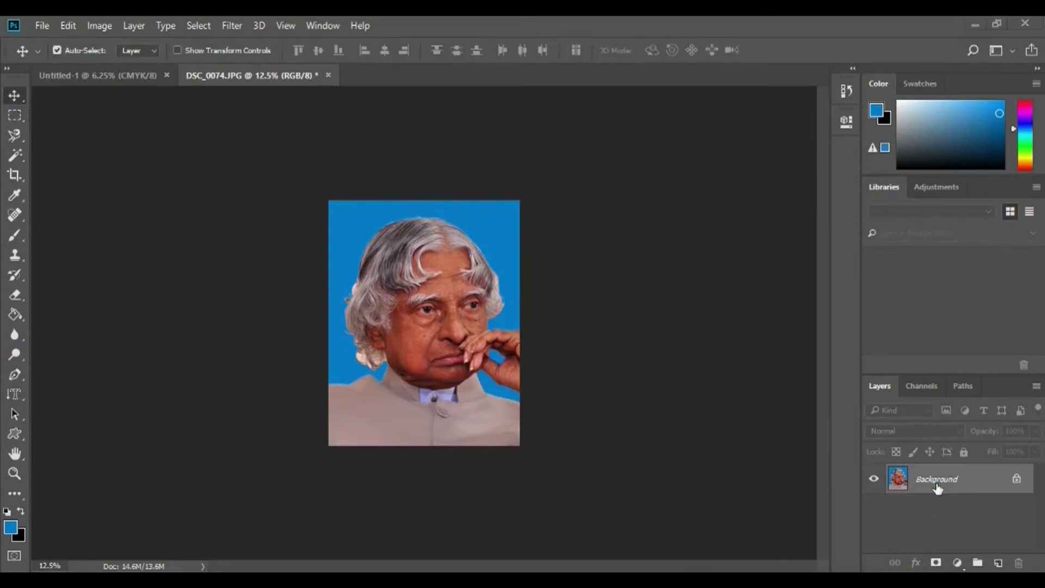
pyautogui.keyDown('ctrl'); pyautogui.click(936, 486); pyautogui.keyUp('ctrl')
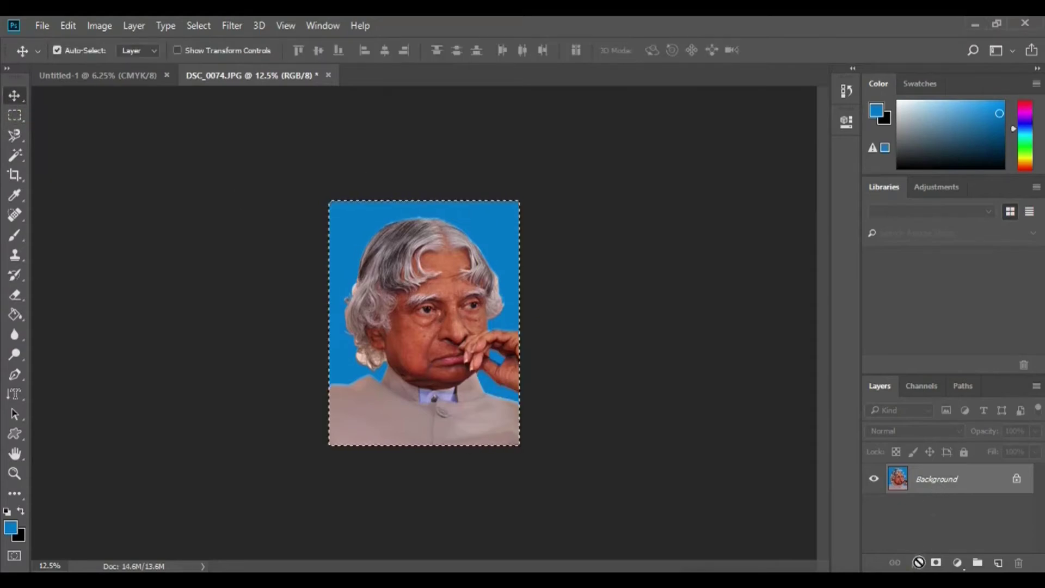
pyautogui.hotkey('ctrl', 'shift', 'n')
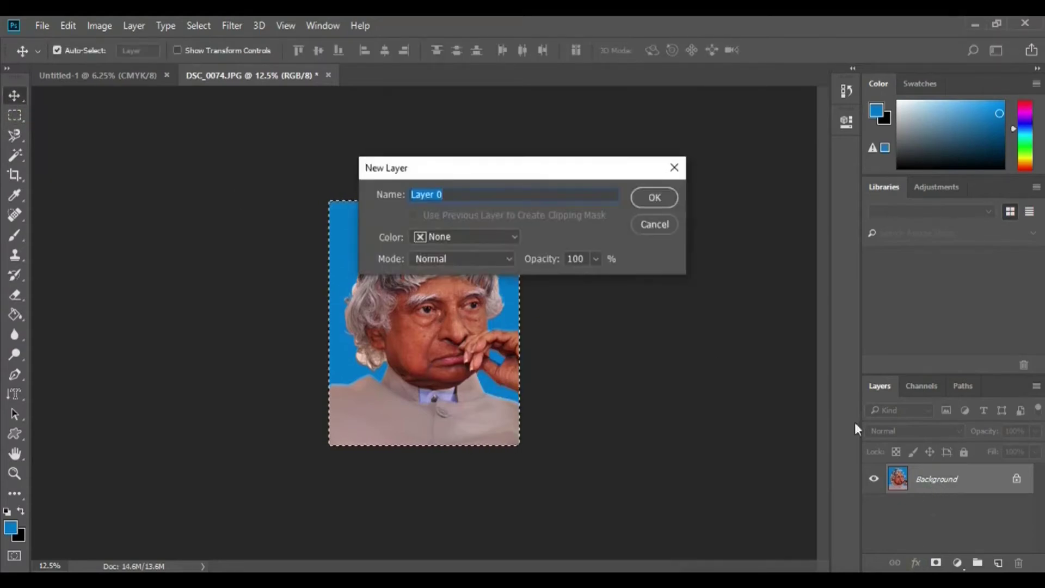
pyautogui.click(646, 193)
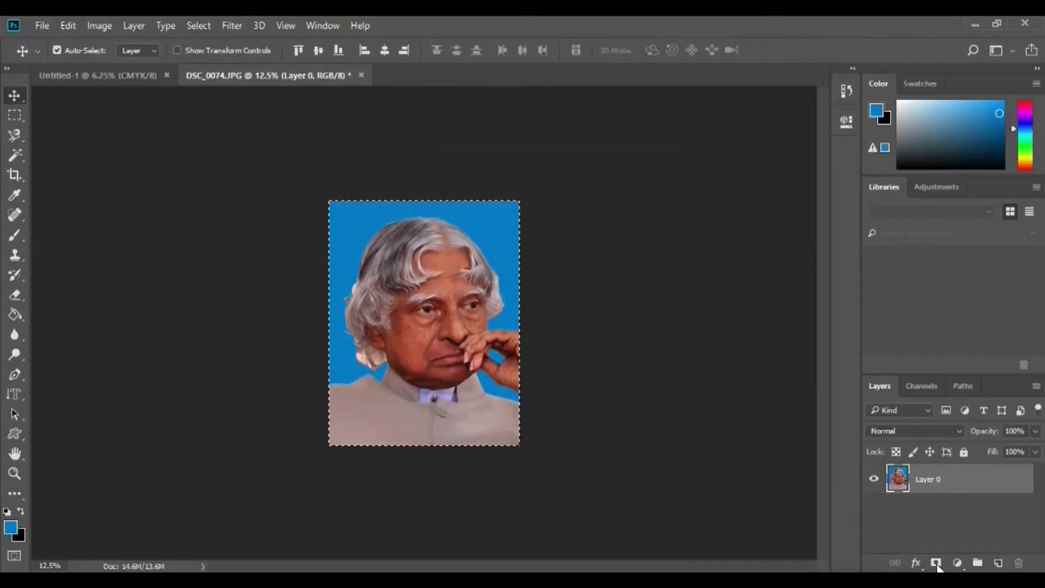
# Add a Stroke effect to the portrait layer with a size of 20 px
pyautogui.click(918, 566)
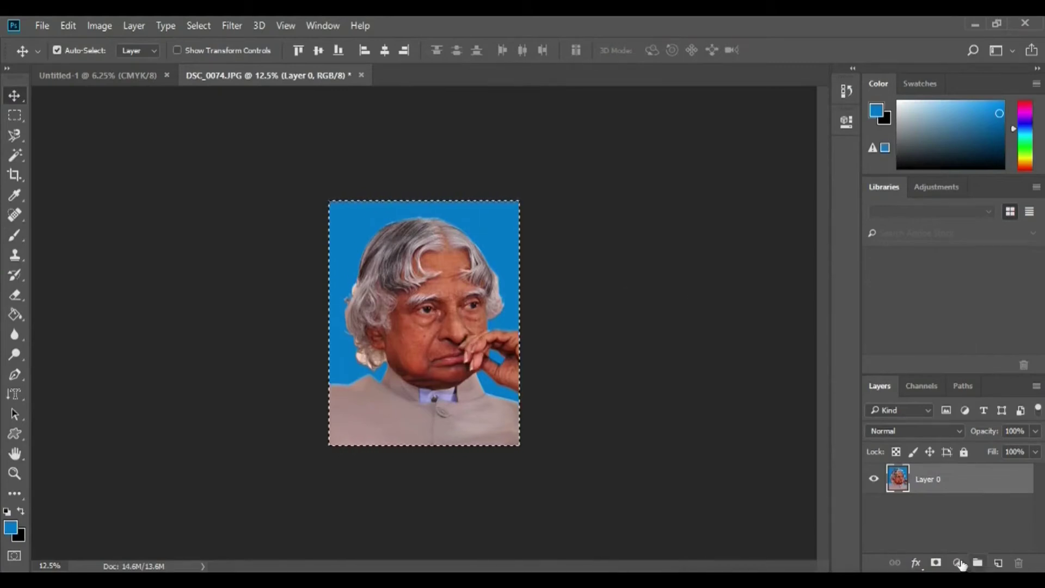
pyautogui.click(917, 562)
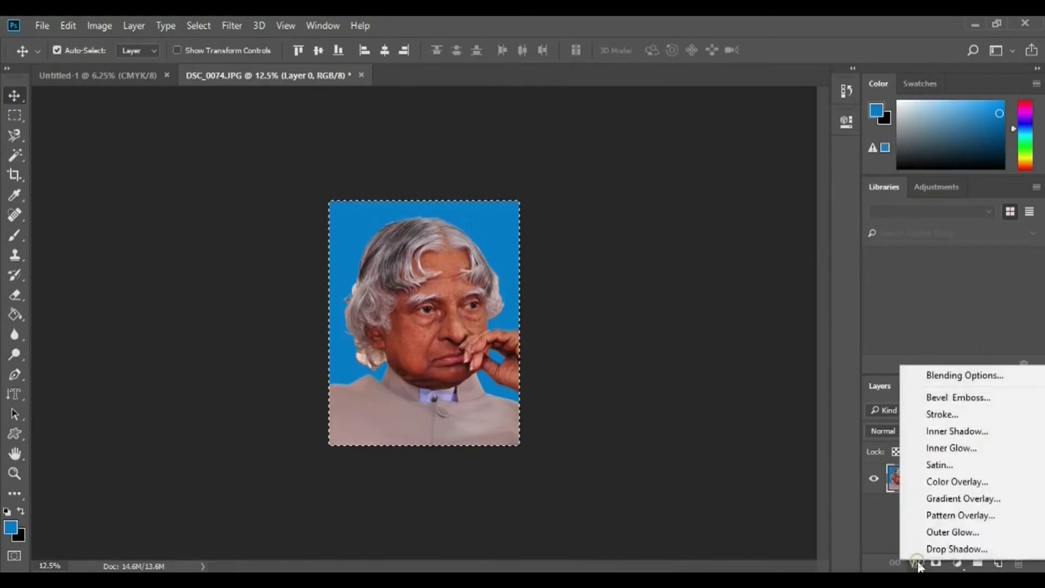
pyautogui.click(945, 413)
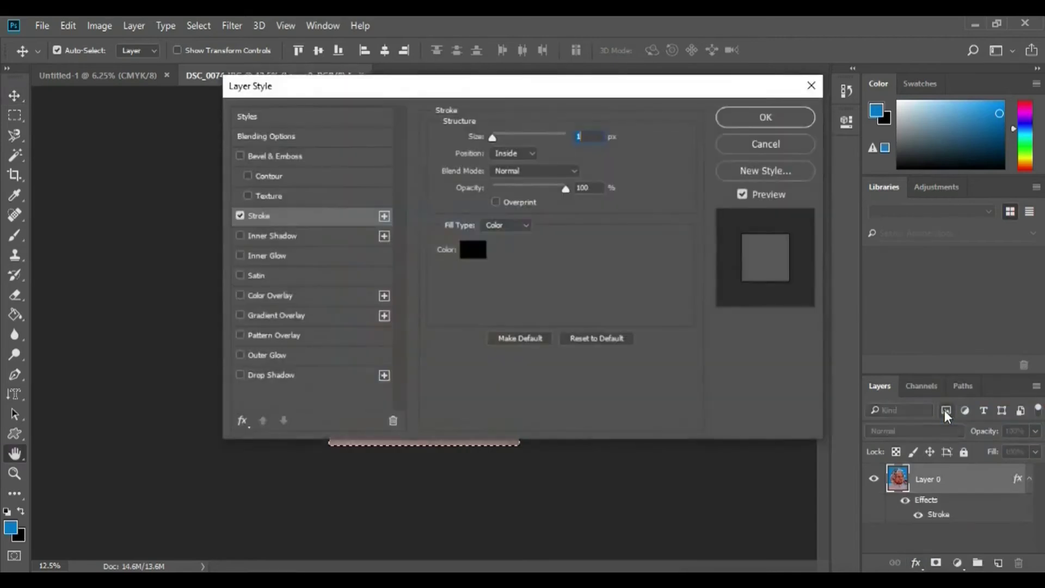
pyautogui.moveTo(652, 87)
pyautogui.mouseDown()
pyautogui.moveTo(949, 149)
pyautogui.moveTo(893, 73)
pyautogui.mouseUp()
pyautogui.write('10')
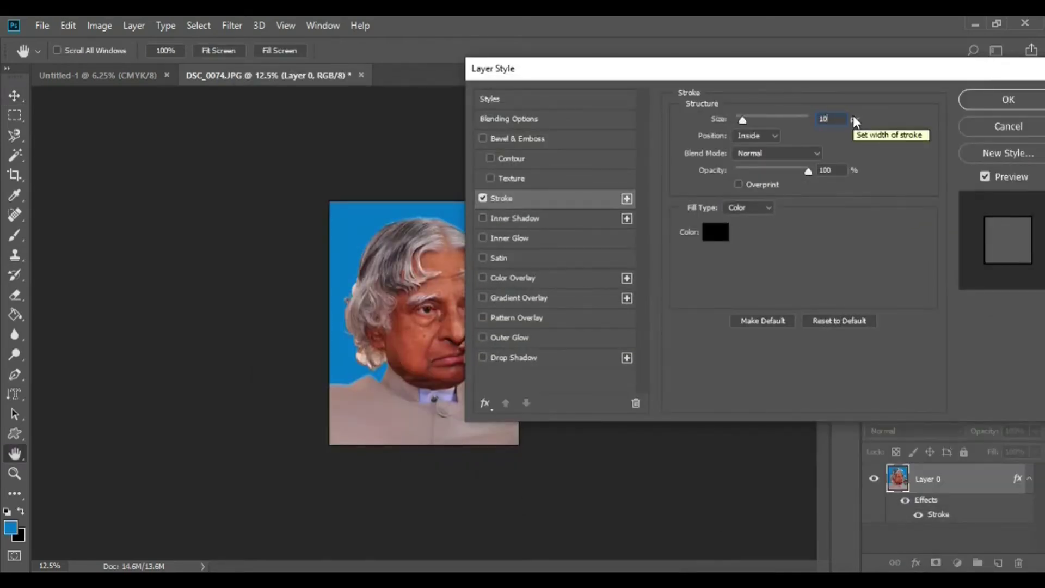
pyautogui.press('BackSpace')
pyautogui.write('0')
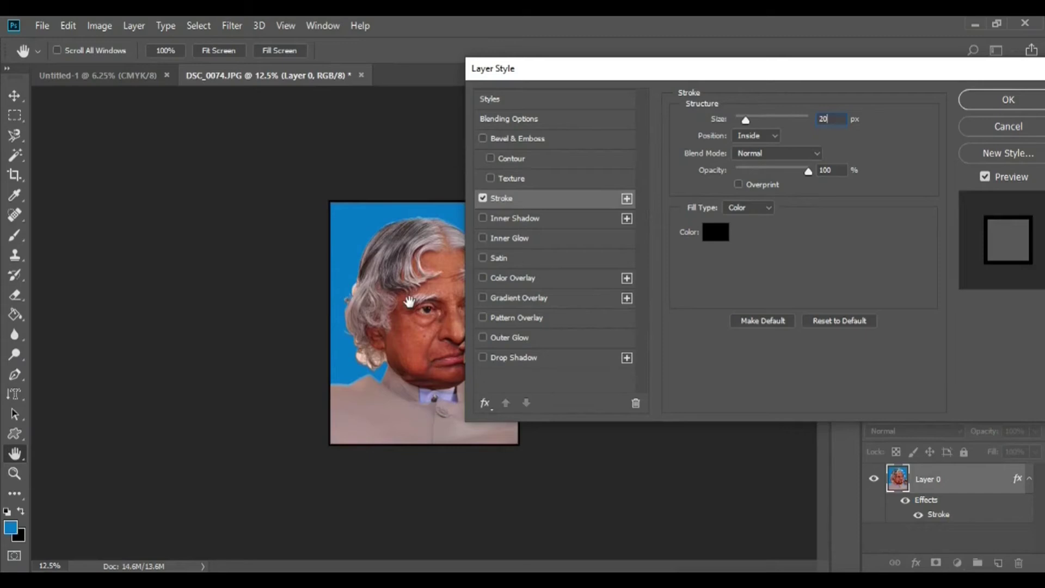
# Set the stroke colour to white (ffffff)
pyautogui.click(707, 229)
pyautogui.moveTo(537, 242)
pyautogui.mouseDown()
pyautogui.moveTo(537, 205)
pyautogui.moveTo(432, 113)
pyautogui.mouseUp()
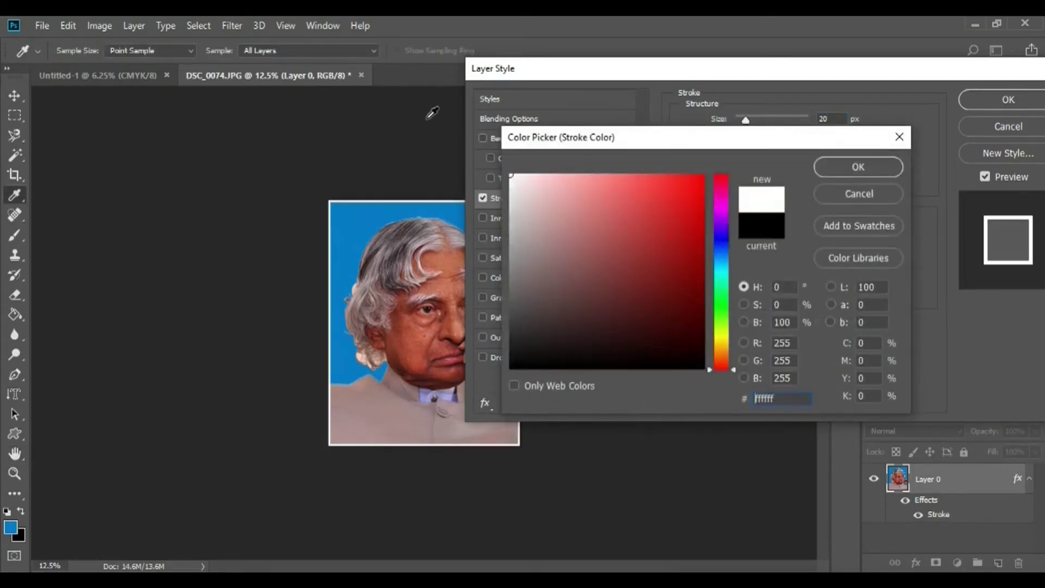
pyautogui.click(881, 163)
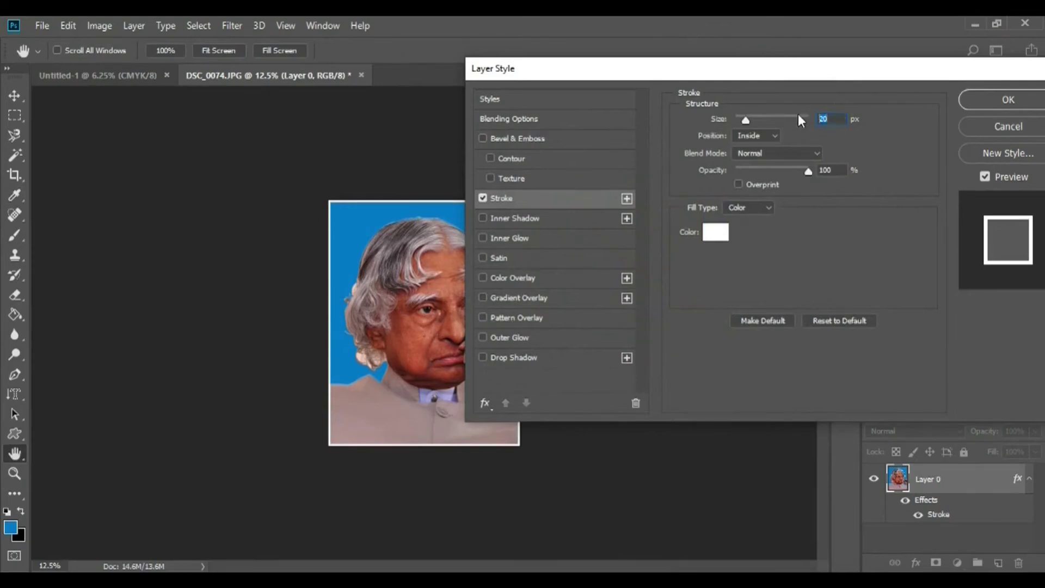
# Try a stroke size of 30 px, and settle on 50 px
pyautogui.write('30')
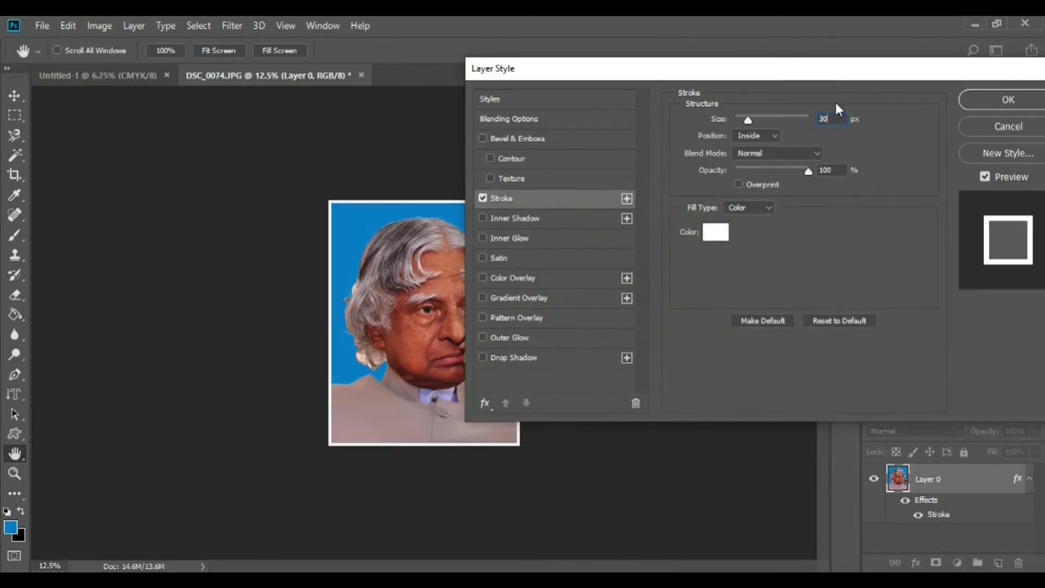
pyautogui.press('BackSpace')
pyautogui.press('BackSpace')
pyautogui.write('50')
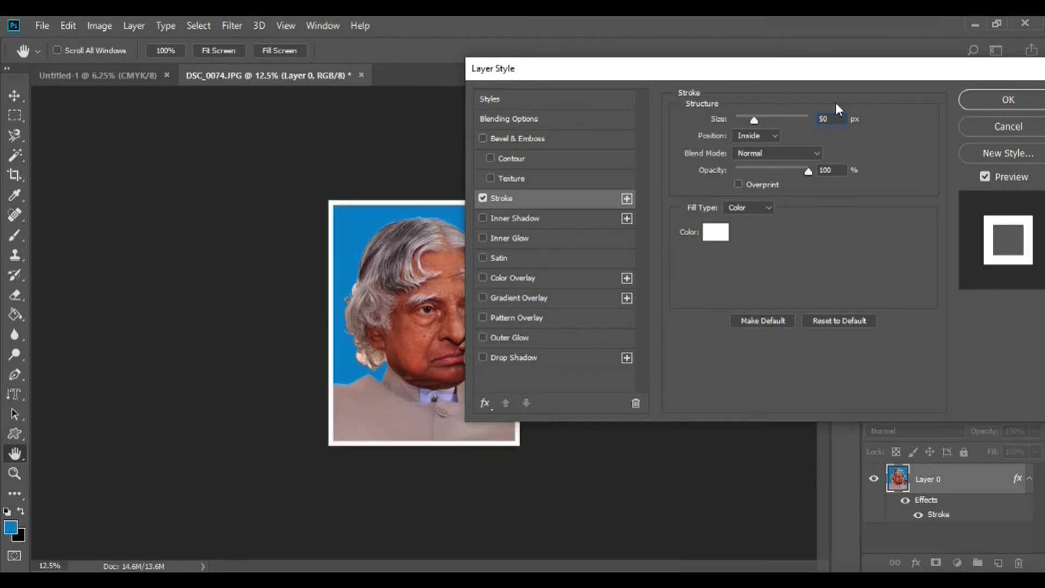
# Apply the Stroke effect and resize the image to a width of 3.5 cm at a resolution of 300 pixels/centimeter
pyautogui.click(995, 103)
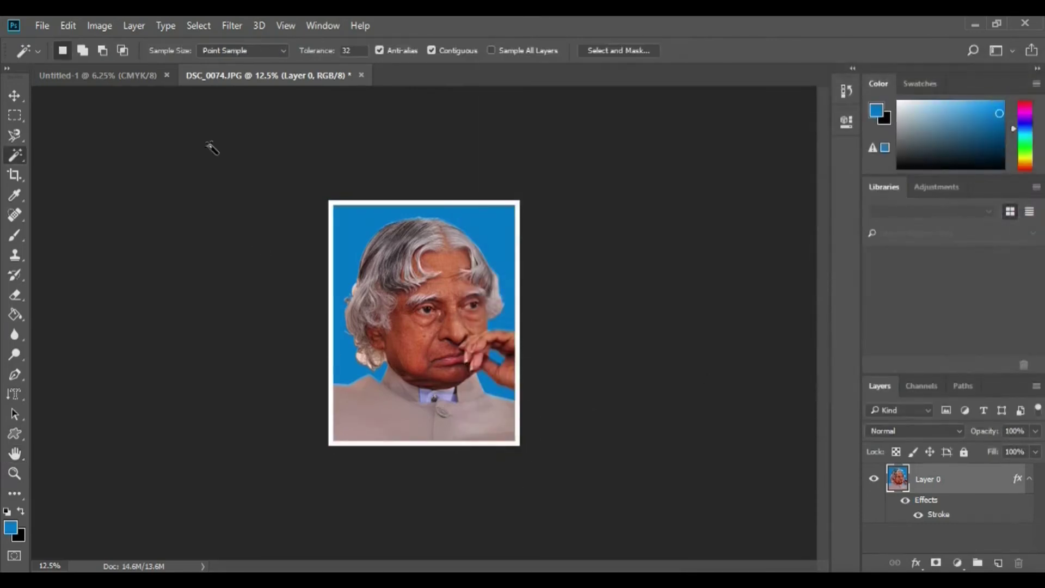
pyautogui.click(104, 25)
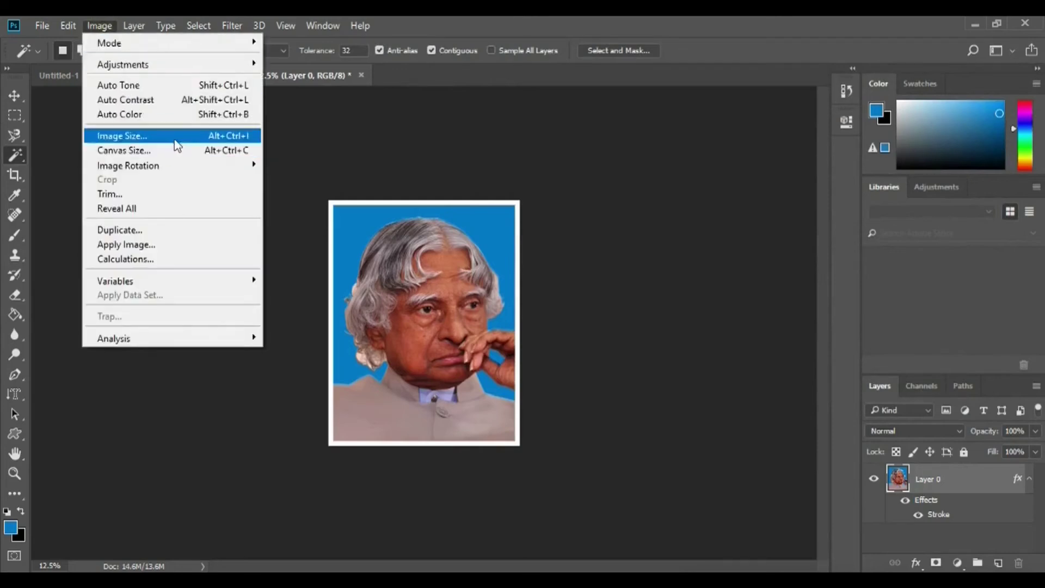
pyautogui.click(174, 136)
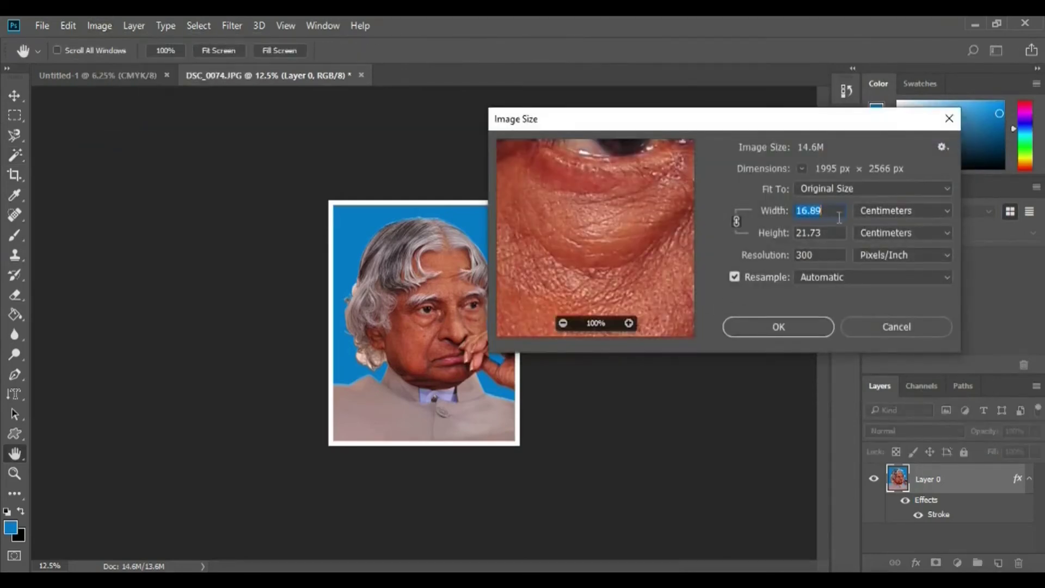
pyautogui.write('3.5')
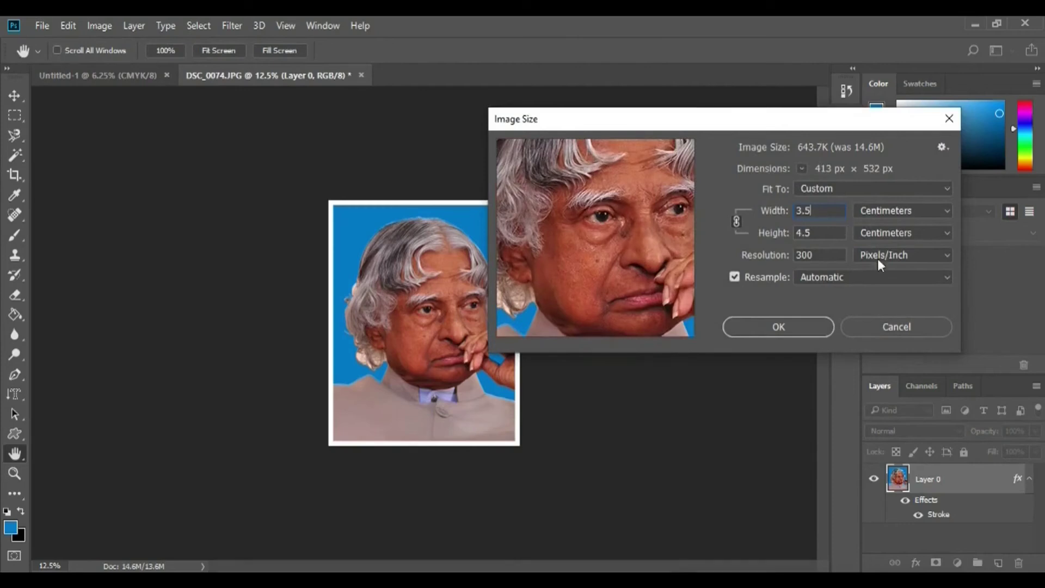
pyautogui.click(901, 247)
pyautogui.click(907, 279)
pyautogui.write('300')
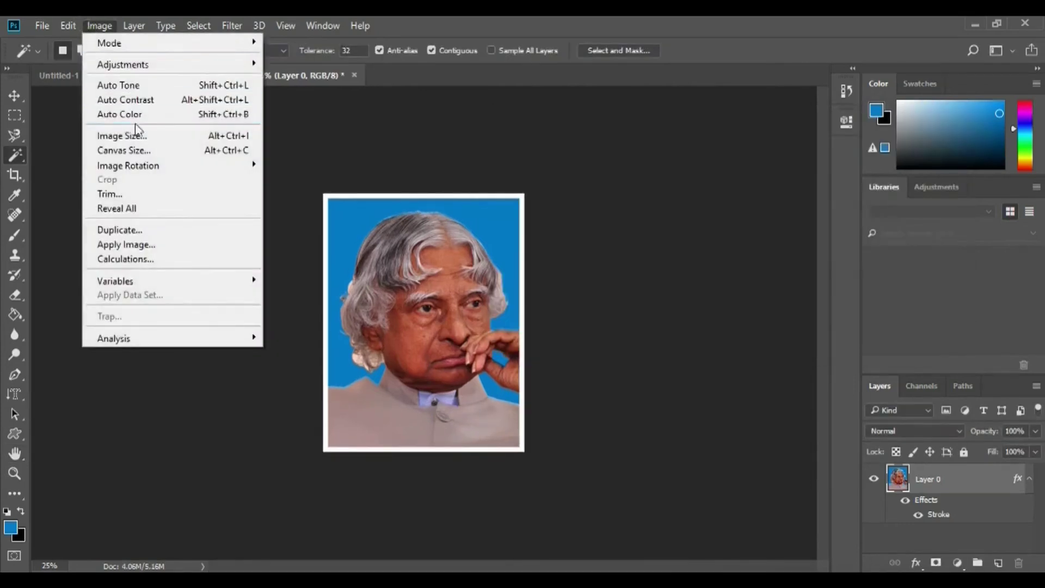
pyautogui.click(136, 135)
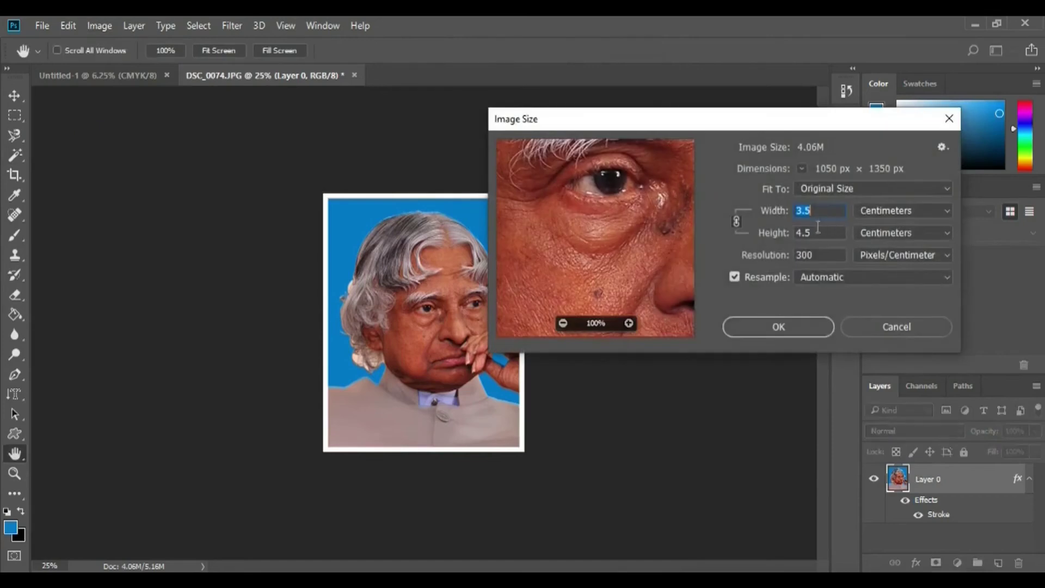
pyautogui.click(804, 328)
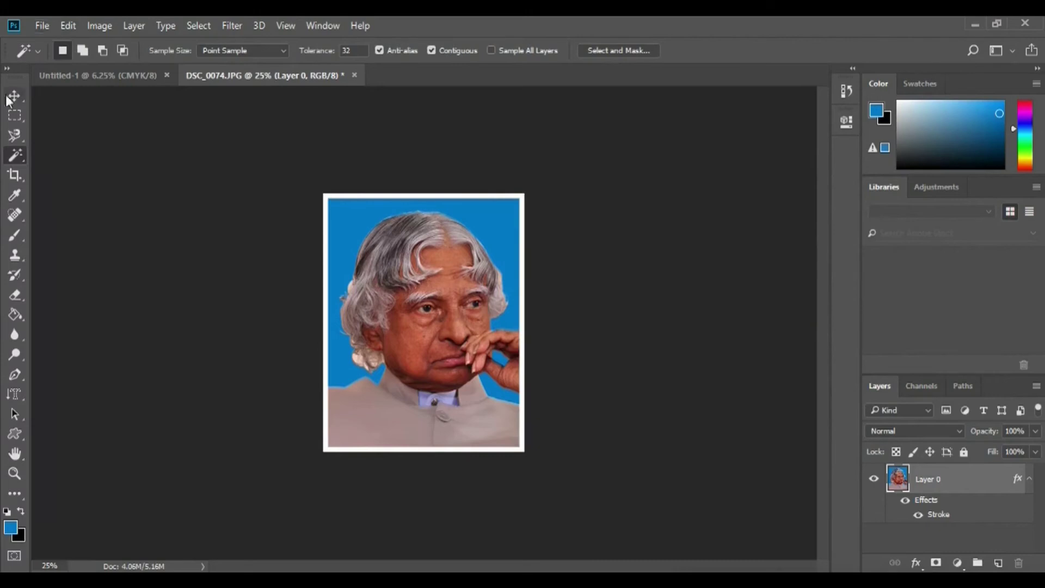
# Select the whole portrait with a rectangular marquee and move it into the Untitled-1 document, at the upper-left corner of the page
pyautogui.press('v')
pyautogui.click(15, 115)
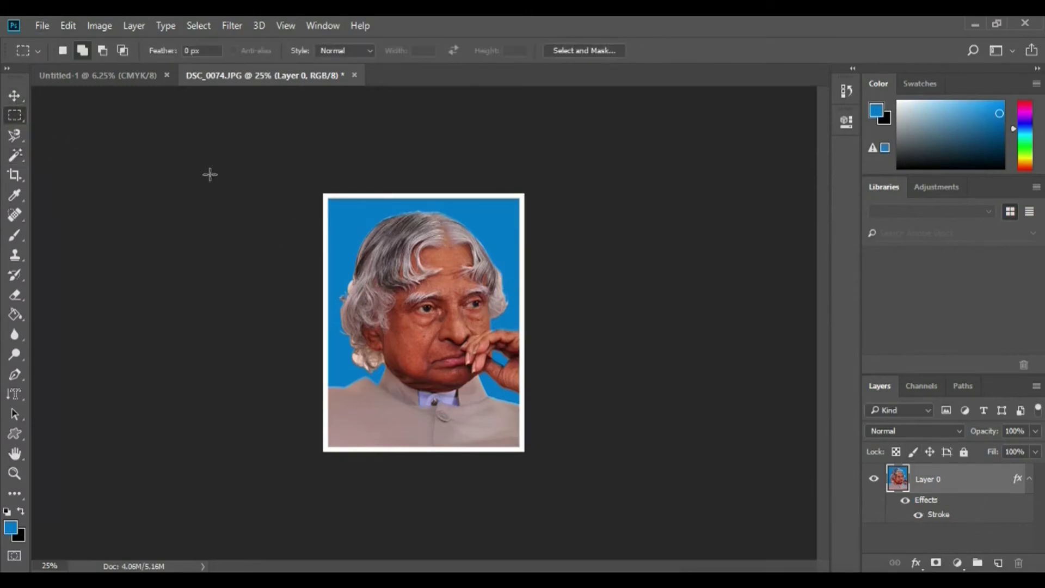
pyautogui.moveTo(318, 190); pyautogui.dragTo(698, 520)
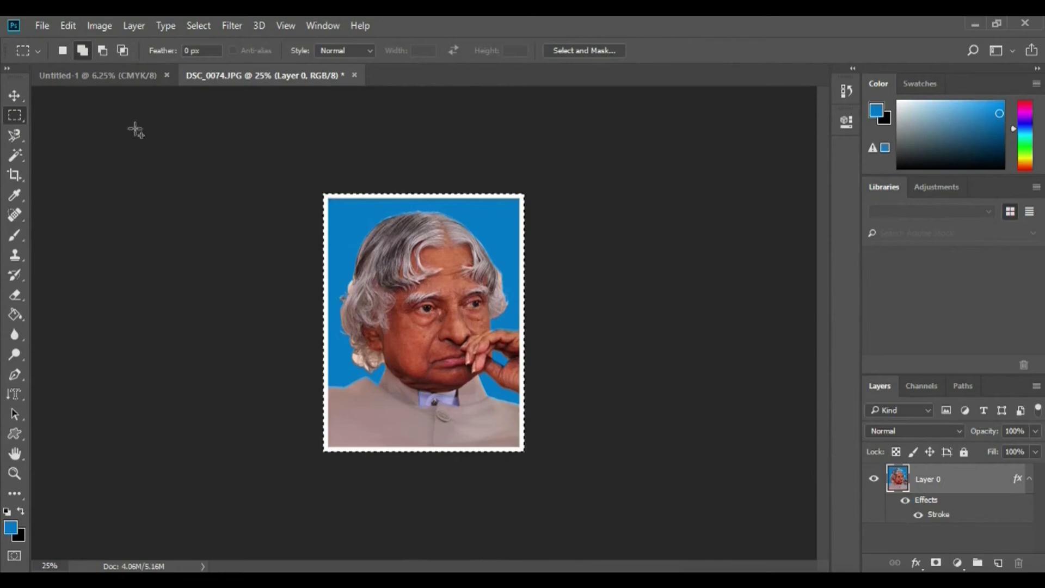
pyautogui.click(15, 95)
pyautogui.moveTo(474, 345); pyautogui.dragTo(306, 159)
# Duplicate the portrait layer four times
pyautogui.rightClick(924, 478)
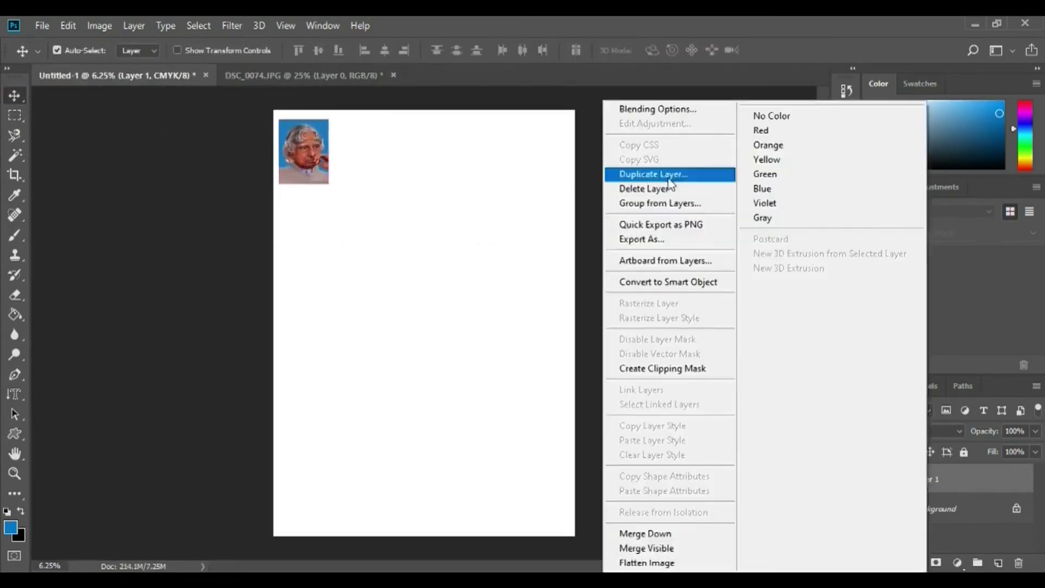
pyautogui.click(653, 171)
pyautogui.click(661, 191)
pyautogui.rightClick(925, 478)
pyautogui.click(653, 172)
pyautogui.click(661, 190)
pyautogui.rightClick(936, 479)
pyautogui.click(672, 172)
pyautogui.click(665, 176)
pyautogui.rightClick(931, 479)
pyautogui.click(676, 174)
pyautogui.click(665, 177)
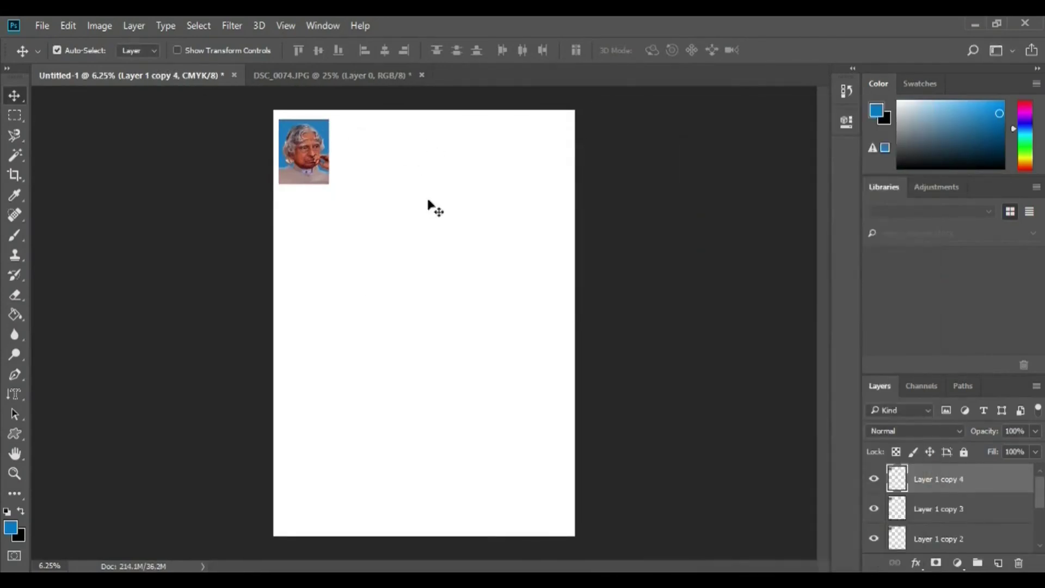
# Nudge the topmost copy, Layer 1 copy 4, horizontally to sit beside the original portrait with a small gap
pyautogui.hotkey('shift', 'Right')
pyautogui.hotkey('shift', 'Right')
pyautogui.hotkey('shift', 'Right')
pyautogui.hotkey('shift', 'Right')
pyautogui.hotkey('shift', 'Right')
pyautogui.hotkey('shift', 'Right')
pyautogui.hotkey('shift', 'Right')
pyautogui.hotkey('shift', 'Right')
pyautogui.hotkey('shift', 'Right')
pyautogui.hotkey('shift', 'Right')
pyautogui.hotkey('shift', 'Right')
pyautogui.hotkey('shift', 'Right')
pyautogui.hotkey('shift', 'Right')
pyautogui.hotkey('shift', 'Right')
pyautogui.hotkey('shift', 'Right')
pyautogui.hotkey('shift', 'Right')
pyautogui.hotkey('shift', 'Right')
pyautogui.hotkey('shift', 'Right')
pyautogui.hotkey('shift', 'Right')
pyautogui.hotkey('shift', 'Right')
# Select Layer 1 copy 3 from the stacked portraits and nudge it horizontally to the third place in the row
pyautogui.rightClick(300, 142)
pyautogui.click(348, 149)
pyautogui.hotkey('shift', 'Right')
pyautogui.hotkey('shift', 'Right')
pyautogui.hotkey('shift', 'Right')
pyautogui.hotkey('shift', 'Right')
pyautogui.hotkey('shift', 'Right')
pyautogui.hotkey('shift', 'Right')
pyautogui.hotkey('shift', 'Right')
pyautogui.hotkey('shift', 'Right')
pyautogui.hotkey('shift', 'Right')
pyautogui.hotkey('shift', 'Right')
pyautogui.hotkey('shift', 'Right')
pyautogui.hotkey('shift', 'Right')
pyautogui.hotkey('shift', 'Right')
pyautogui.hotkey('shift', 'Right')
pyautogui.hotkey('shift', 'Right')
pyautogui.hotkey('shift', 'Right')
pyautogui.hotkey('shift', 'Right')
pyautogui.hotkey('shift', 'Right')
pyautogui.hotkey('shift', 'Right')
pyautogui.hotkey('shift', 'Right')
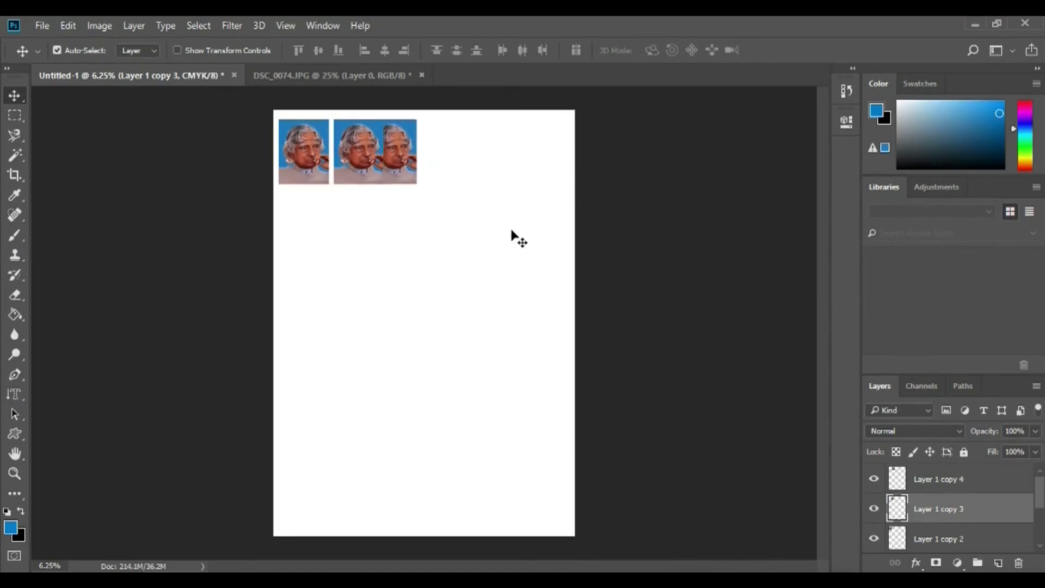
# Select Layer 1 copy 2 from the stacked portraits and nudge it horizontally to the fourth place in the row
pyautogui.rightClick(298, 140)
pyautogui.click(349, 148)
pyautogui.hotkey('shift', 'Right')
pyautogui.hotkey('shift', 'Right')
pyautogui.hotkey('shift', 'Right')
pyautogui.hotkey('shift', 'Right')
pyautogui.hotkey('shift', 'Right')
pyautogui.hotkey('shift', 'Right')
pyautogui.hotkey('shift', 'Right')
pyautogui.hotkey('shift', 'Right')
pyautogui.hotkey('shift', 'Right')
pyautogui.hotkey('shift', 'Right')
pyautogui.hotkey('shift', 'Right')
pyautogui.hotkey('shift', 'Right')
pyautogui.hotkey('shift', 'Right')
pyautogui.hotkey('shift', 'Right')
pyautogui.hotkey('shift', 'Right')
pyautogui.hotkey('shift', 'Right')
pyautogui.hotkey('shift', 'Right')
pyautogui.hotkey('shift', 'Right')
pyautogui.hotkey('shift', 'Right')
pyautogui.hotkey('shift', 'Right')
pyautogui.hotkey('shift', 'Right')
pyautogui.hotkey('shift', 'Right')
pyautogui.hotkey('shift', 'Right')
pyautogui.hotkey('shift', 'Right')
pyautogui.hotkey('shift', 'Right')
pyautogui.hotkey('shift', 'Right')
pyautogui.hotkey('shift', 'Right')
pyautogui.hotkey('shift', 'Right')
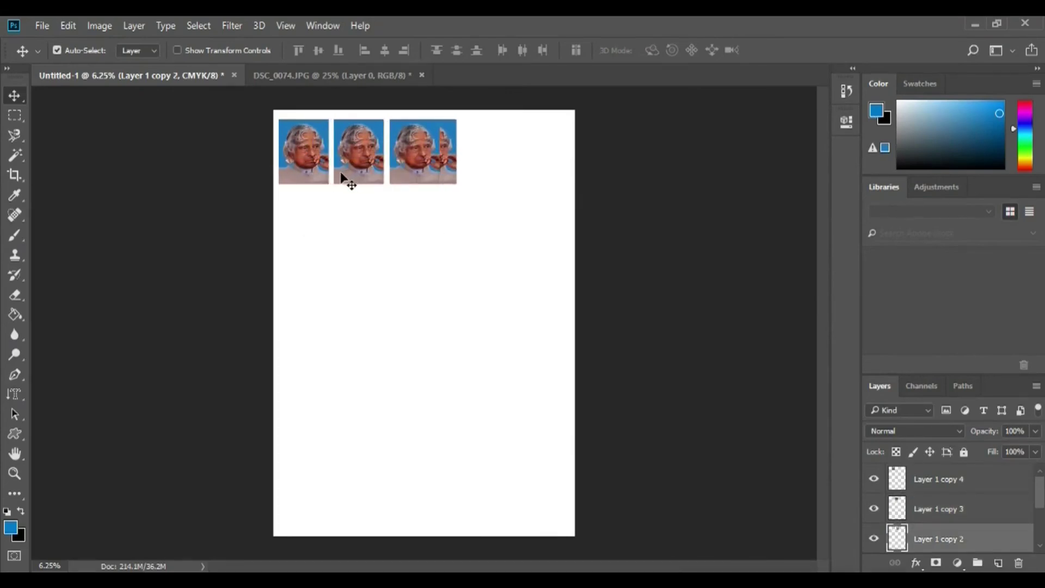
pyautogui.hotkey('shift', 'Right')
pyautogui.hotkey('shift', 'Right')
# Select Layer 1 copy from the stacked portraits and nudge it horizontally to the fifth place in the row
pyautogui.rightClick(304, 147)
pyautogui.click(324, 158)
pyautogui.hotkey('shift', 'Right')
pyautogui.hotkey('shift', 'Right')
pyautogui.hotkey('shift', 'Right')
pyautogui.hotkey('shift', 'Right')
pyautogui.hotkey('shift', 'Right')
pyautogui.hotkey('shift', 'Right')
pyautogui.hotkey('shift', 'Right')
pyautogui.hotkey('shift', 'Right')
pyautogui.hotkey('shift', 'Right')
pyautogui.hotkey('shift', 'Right')
pyautogui.hotkey('shift', 'Right')
pyautogui.hotkey('shift', 'Right')
pyautogui.hotkey('shift', 'Right')
pyautogui.hotkey('shift', 'Right')
pyautogui.hotkey('shift', 'Right')
pyautogui.hotkey('shift', 'Right')
pyautogui.hotkey('shift', 'Right')
pyautogui.hotkey('shift', 'Right')
pyautogui.hotkey('shift', 'Right')
pyautogui.hotkey('shift', 'Right')
pyautogui.hotkey('shift', 'Right')
pyautogui.hotkey('shift', 'Right')
pyautogui.hotkey('shift', 'Right')
pyautogui.hotkey('shift', 'Right')
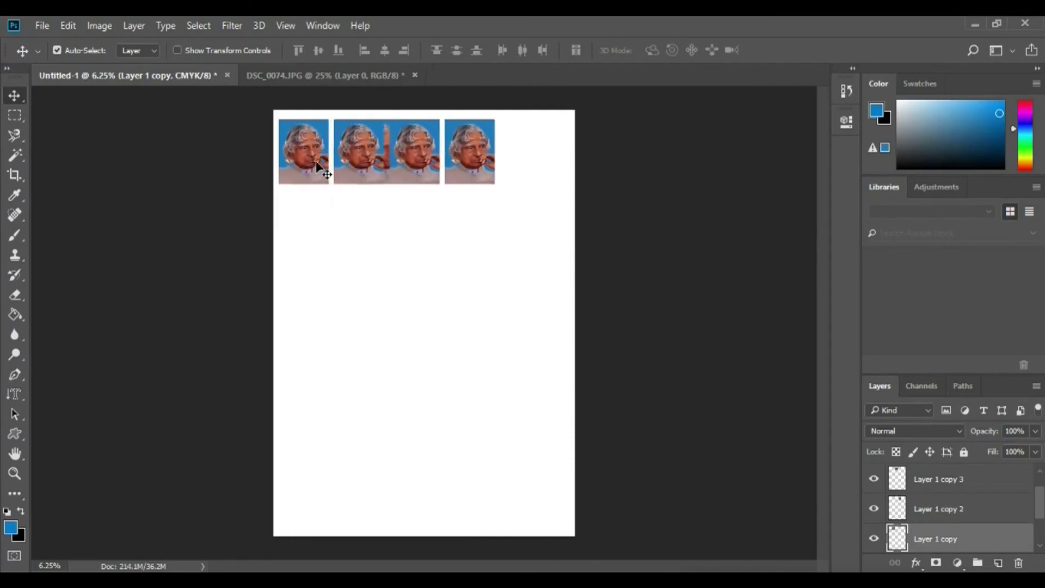
pyautogui.hotkey('shift', 'Right')
pyautogui.hotkey('shift', 'Right')
pyautogui.hotkey('shift', 'Right')
pyautogui.hotkey('shift', 'Right')
pyautogui.hotkey('shift', 'Right')
pyautogui.hotkey('shift', 'Right')
pyautogui.hotkey('shift', 'Right')
pyautogui.hotkey('shift', 'Right')
pyautogui.hotkey('shift', 'Right')
pyautogui.hotkey('shift', 'Right')
pyautogui.hotkey('shift', 'Right')
pyautogui.hotkey('shift', 'Right')
pyautogui.hotkey('shift', 'Right')
pyautogui.hotkey('shift', 'Right')
pyautogui.hotkey('shift', 'Right')
pyautogui.hotkey('shift', 'Right')
pyautogui.hotkey('shift', 'Right')
pyautogui.hotkey('shift', 'Right')
pyautogui.hotkey('shift', 'Right')
pyautogui.hotkey('shift', 'Right')
pyautogui.hotkey('shift', 'Right')
pyautogui.hotkey('shift', 'Right')
pyautogui.hotkey('shift', 'Right')
pyautogui.hotkey('shift', 'Right')
pyautogui.hotkey('shift', 'Right')
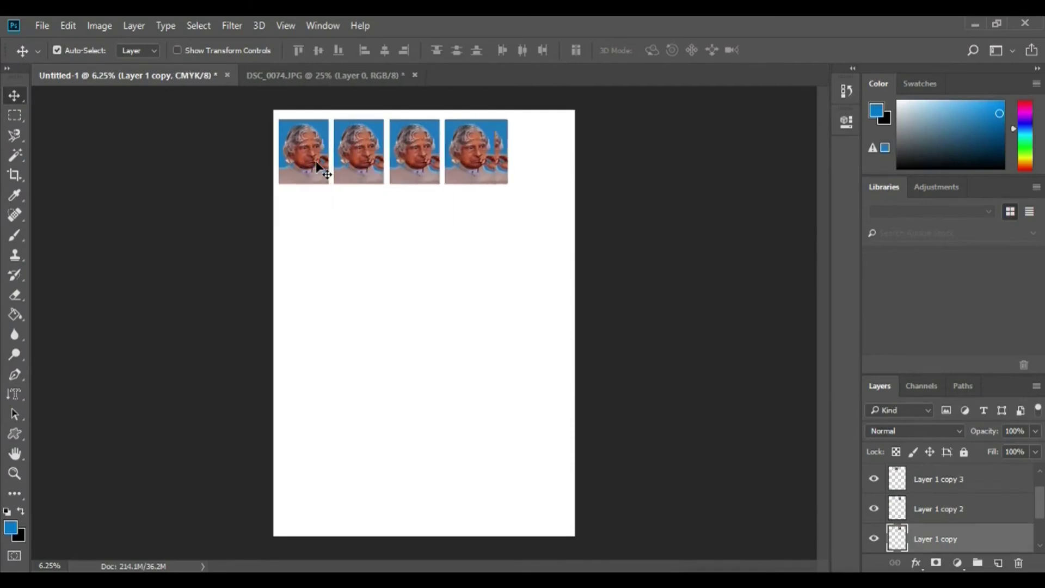
pyautogui.hotkey('shift', 'Right')
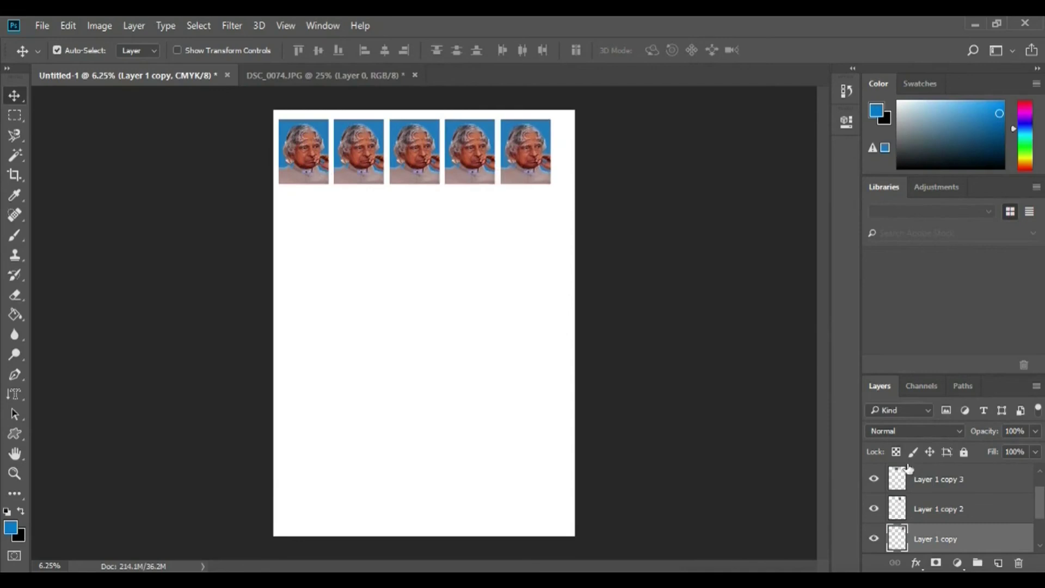
# Select all five portrait layers, excluding the background, and convert them together into one smart object
pyautogui.click(920, 482)
pyautogui.keyDown('ctrl'); pyautogui.click(1020, 510); pyautogui.keyUp('ctrl')
pyautogui.scroll(-1, 1041, 509)
pyautogui.keyDown('ctrl'); pyautogui.click(978, 509); pyautogui.keyUp('ctrl')
pyautogui.keyDown('ctrl'); pyautogui.click(974, 537); pyautogui.keyUp('ctrl')
pyautogui.moveTo(1041, 525); pyautogui.dragTo(1041, 488)
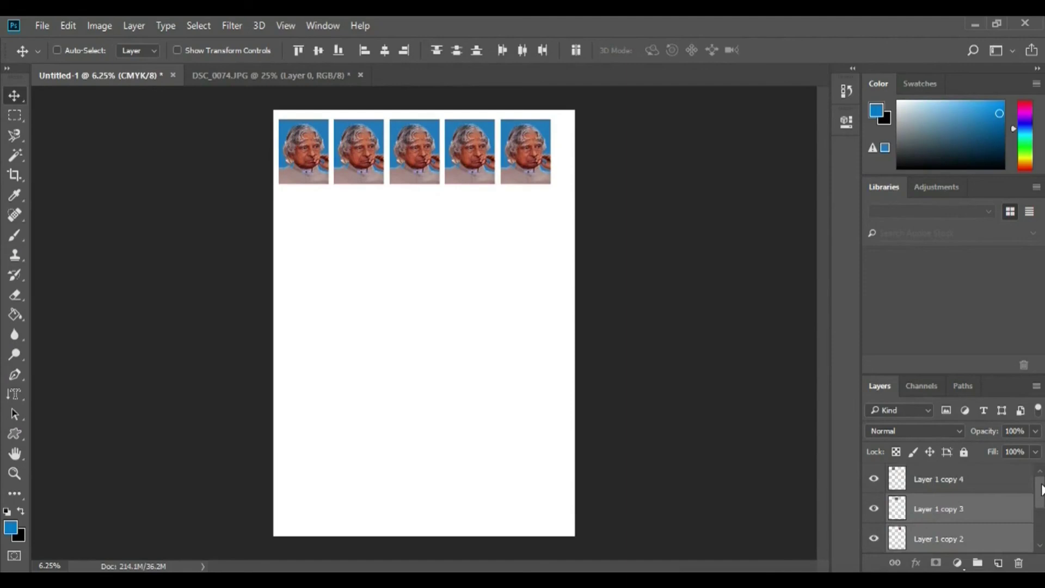
pyautogui.keyDown('ctrl'); pyautogui.click(940, 487); pyautogui.keyUp('ctrl')
pyautogui.rightClick(939, 488)
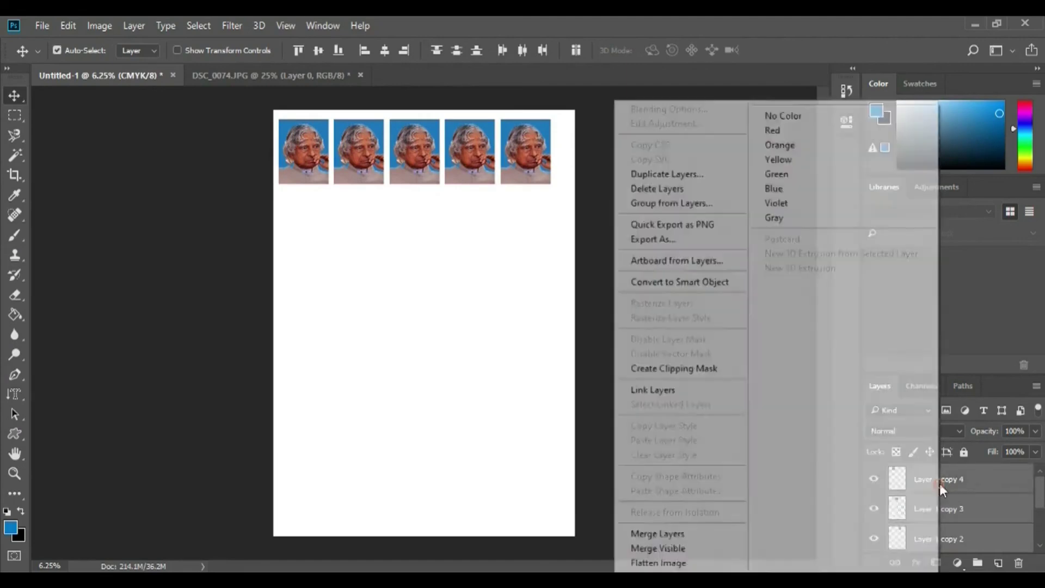
pyautogui.click(698, 287)
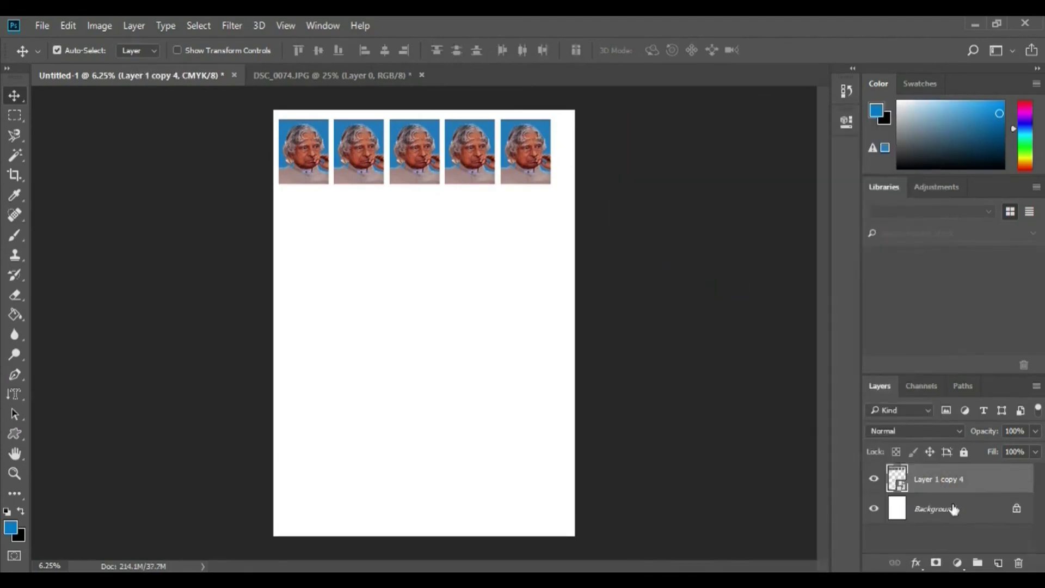
# Duplicate the smart object row of portraits and nudge the duplicate straight down to form the second row
pyautogui.rightClick(950, 483)
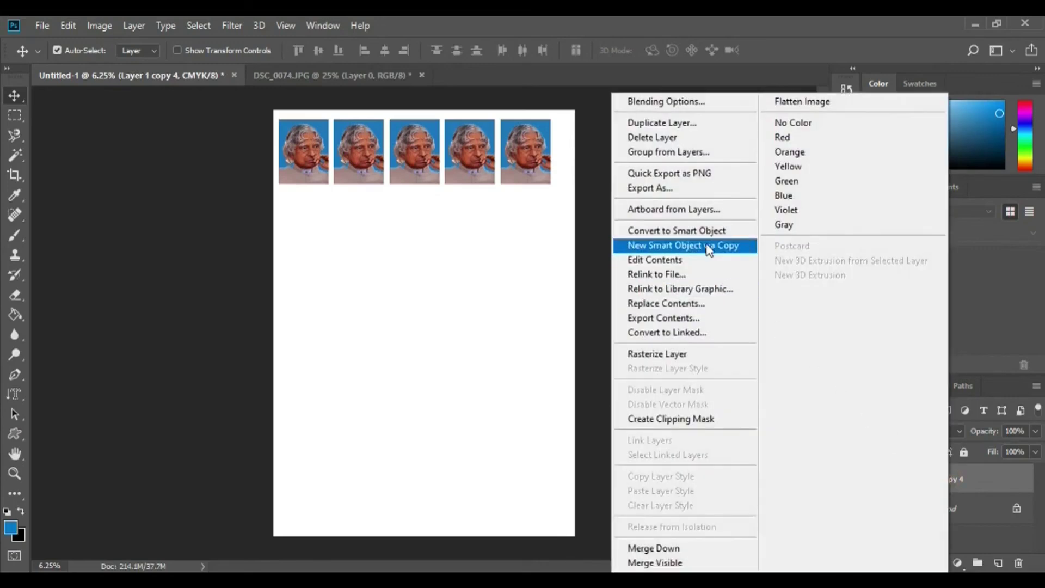
pyautogui.click(706, 123)
pyautogui.press('Return')
pyautogui.hotkey('shift', 'Down')
pyautogui.hotkey('shift', 'Down')
pyautogui.hotkey('shift', 'Down')
pyautogui.hotkey('shift', 'Down')
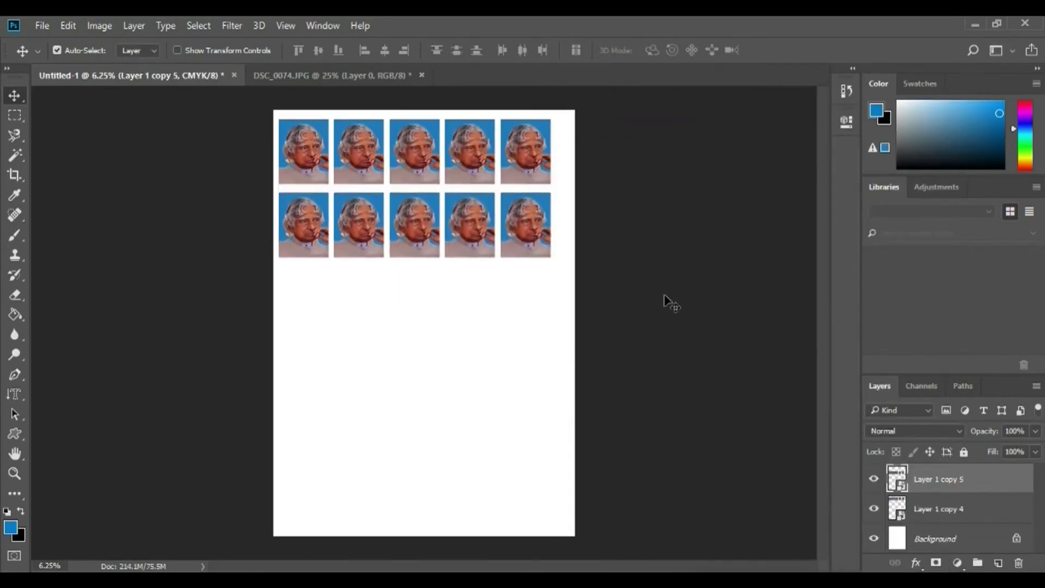
# Duplicate the second row's layer and nudge the new copy straight down to form the third row
pyautogui.rightClick(922, 480)
pyautogui.click(657, 123)
pyautogui.click(653, 184)
pyautogui.hotkey('shift', 'Down')
pyautogui.hotkey('shift', 'Down')
pyautogui.hotkey('shift', 'Down')
pyautogui.hotkey('shift', 'Down')
pyautogui.hotkey('shift', 'Down')
pyautogui.hotkey('shift', 'Down')
pyautogui.hotkey('shift', 'Down')
pyautogui.hotkey('shift', 'Down')
# Duplicate the third row's layer and nudge the new copy straight down to form the fourth row
pyautogui.rightClick(523, 312)
pyautogui.rightClick(925, 479)
pyautogui.click(657, 121)
pyautogui.press('Return')
pyautogui.hotkey('shift', 'Down')
pyautogui.hotkey('shift', 'Down')
pyautogui.hotkey('shift', 'Down')
pyautogui.hotkey('shift', 'Down')
pyautogui.hotkey('shift', 'Down')
pyautogui.hotkey('shift', 'Down')
pyautogui.hotkey('shift', 'Down')
pyautogui.hotkey('shift', 'Down')
# Duplicate the fourth row's layer and nudge the new copy straight down to form the fifth row
pyautogui.rightClick(927, 478)
pyautogui.click(658, 123)
pyautogui.press('Return')
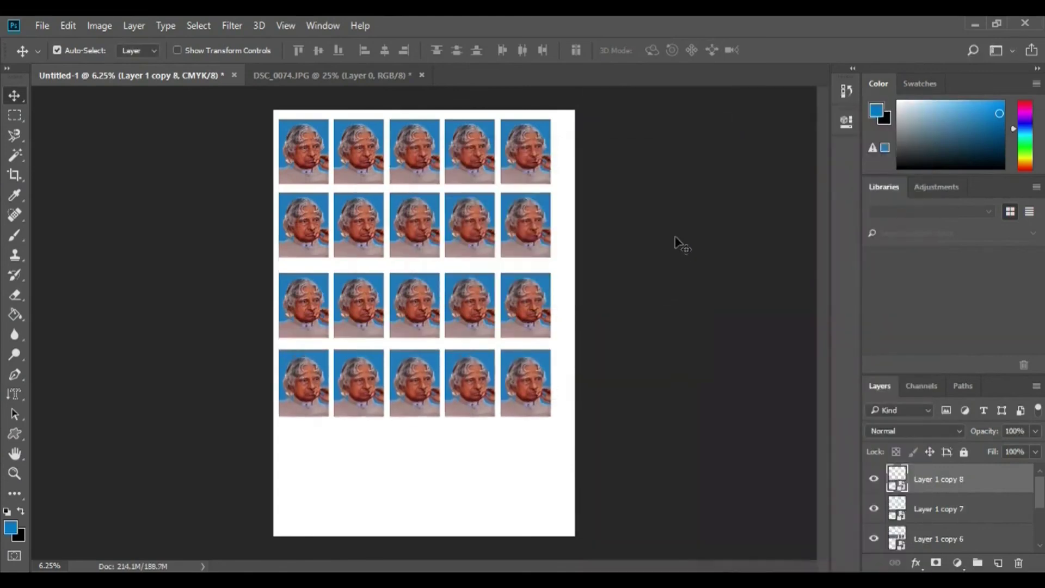
pyautogui.hotkey('shift', 'Down')
pyautogui.hotkey('shift', 'Down')
pyautogui.hotkey('shift', 'Down')
pyautogui.hotkey('shift', 'Down')
pyautogui.hotkey('shift', 'Down')
pyautogui.hotkey('shift', 'Down')
pyautogui.hotkey('shift', 'Down')
pyautogui.hotkey('shift', 'Down')
# Save the page to the Desktop as a JPEG named "passport making", accepting the default JPEG options
pyautogui.click(42, 26)
pyautogui.click(80, 196)
pyautogui.click(271, 326)
pyautogui.click(273, 401)
pyautogui.scroll(1, 65, 191)
pyautogui.click(89, 172)
pyautogui.write('passport making')
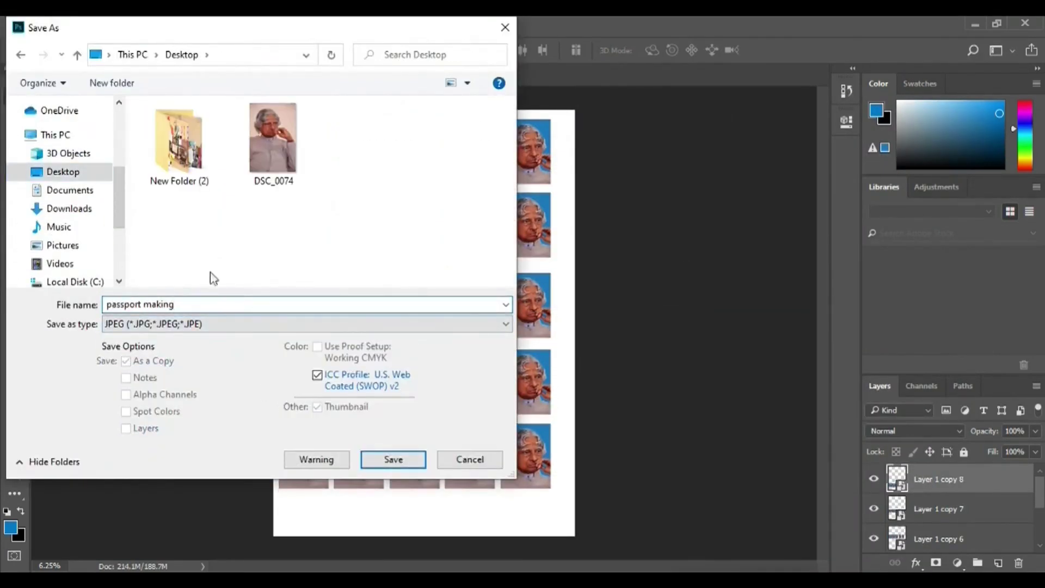
pyautogui.click(409, 460)
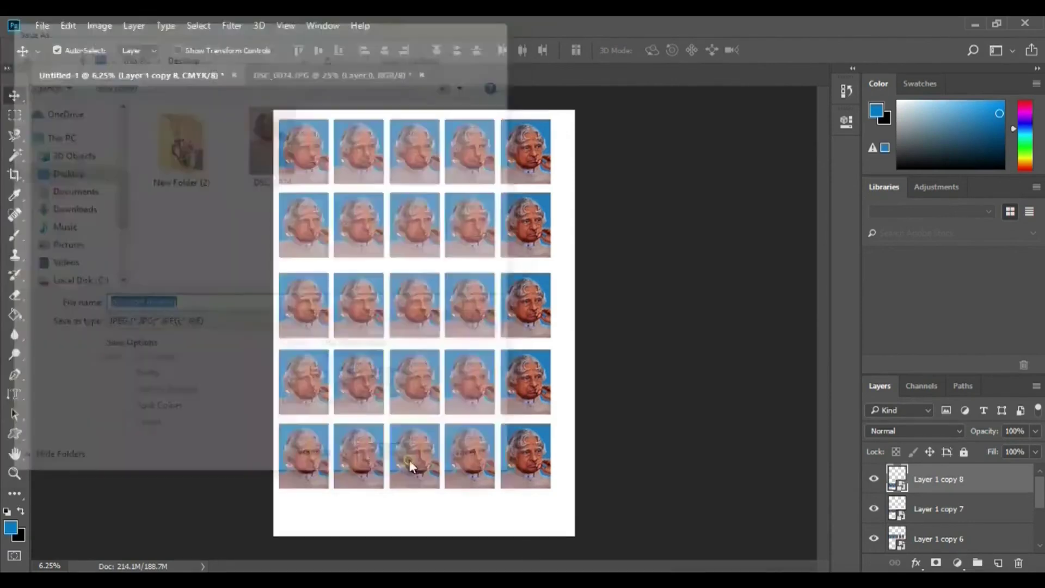
pyautogui.press('Return')
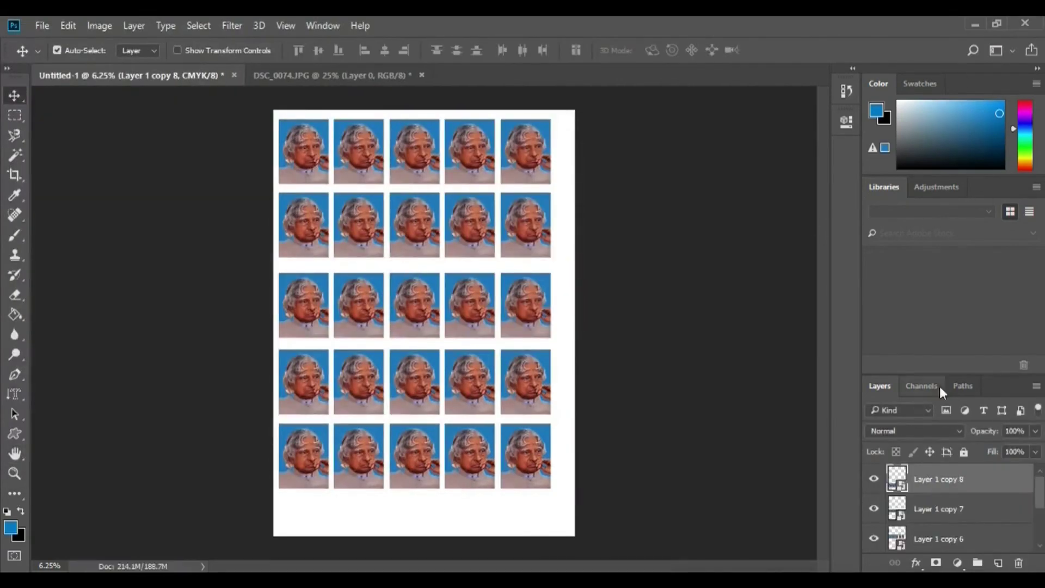
# Minimize the editor and open the saved passport making.jpg from the desktop in Photos to examine the sheet
pyautogui.click(974, 25)
pyautogui.doubleClick(73, 416)
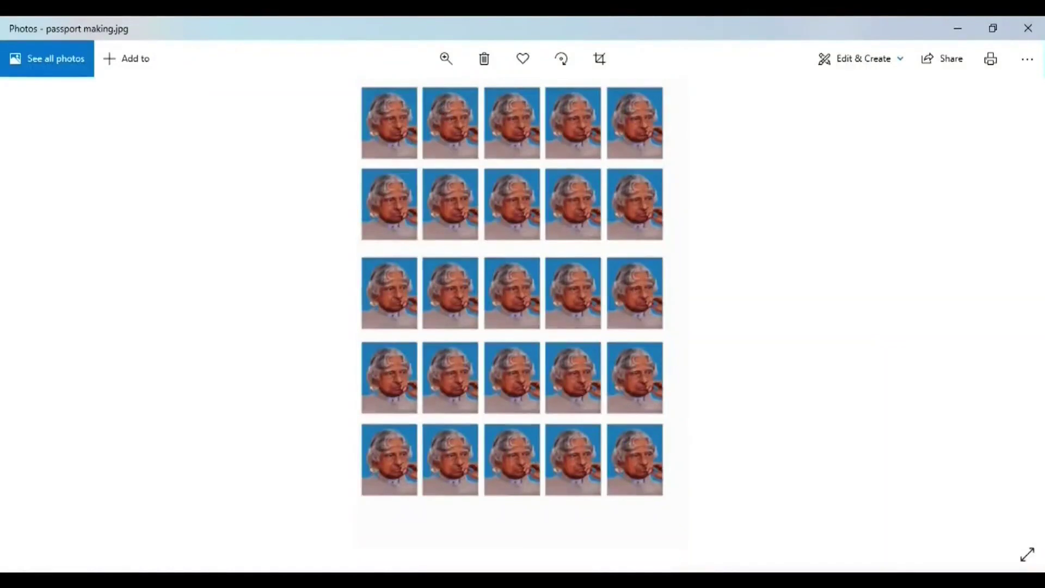